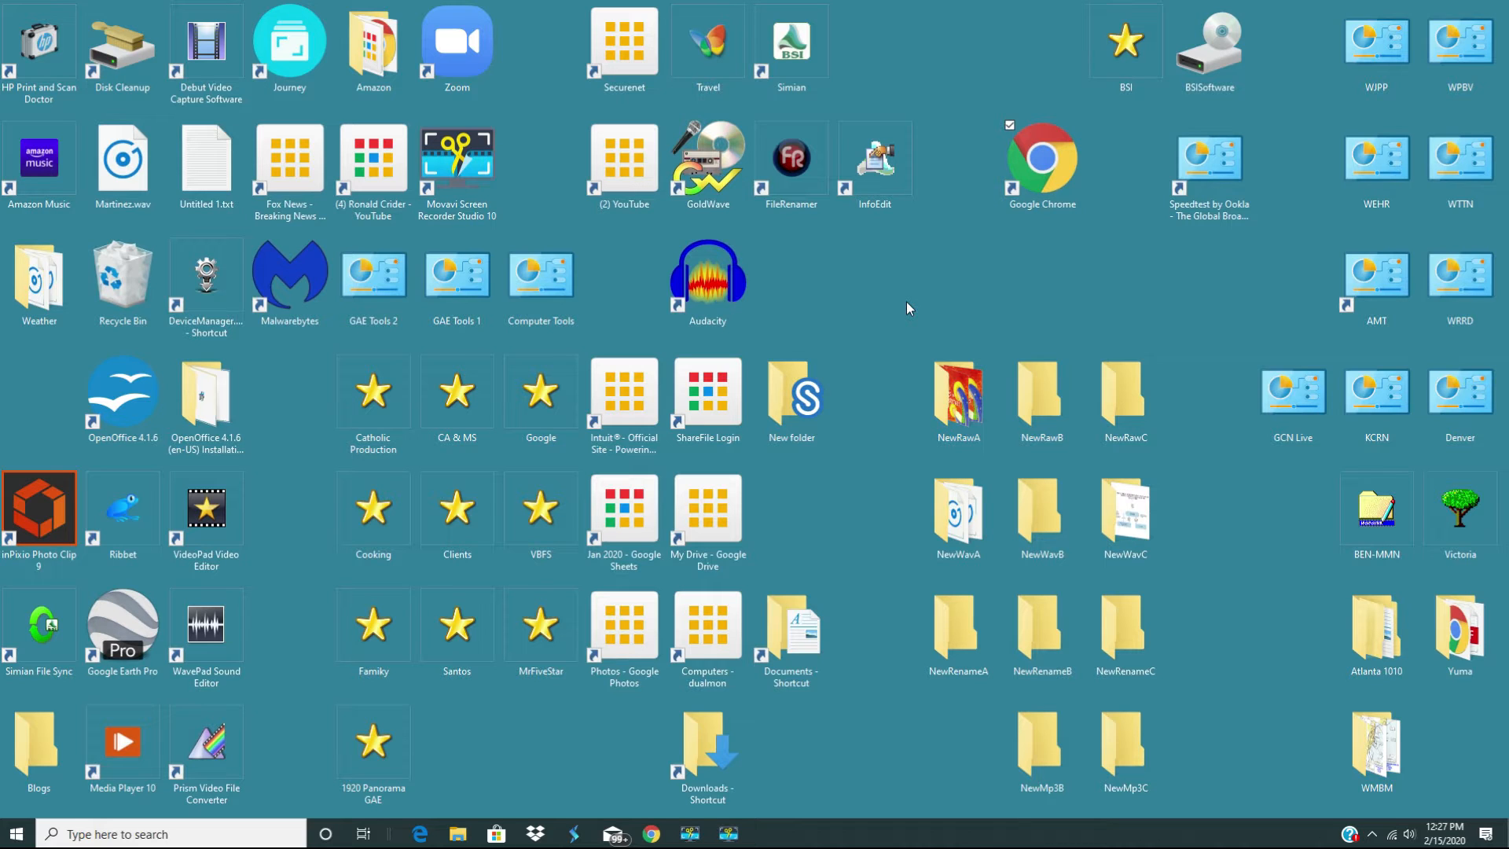
Open Google Chrome, search for "barix download" and open the Barix firmware download page.
double_click(1039, 167)
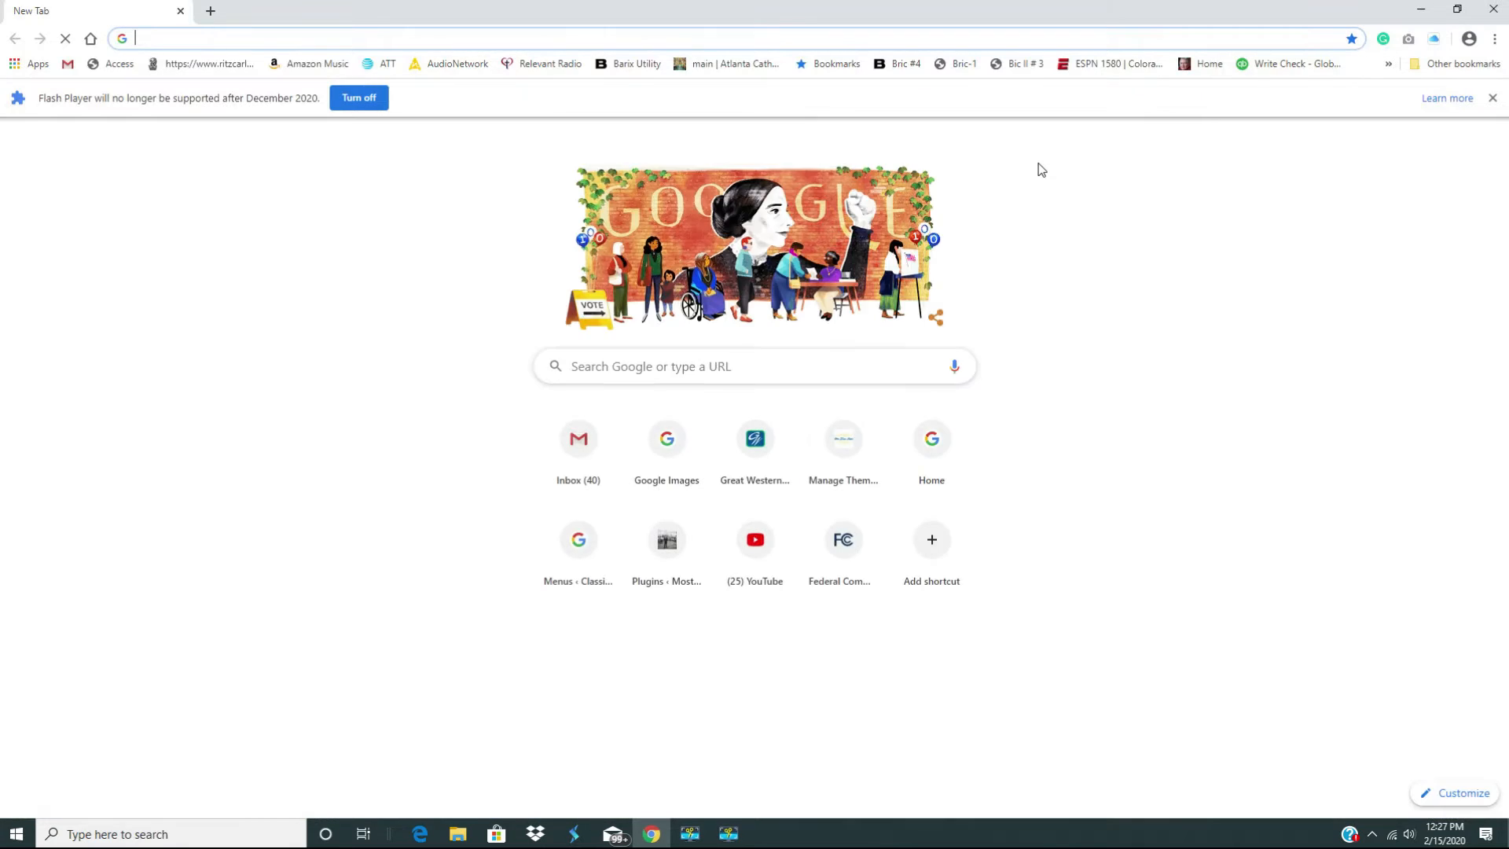
left_click(731, 367)
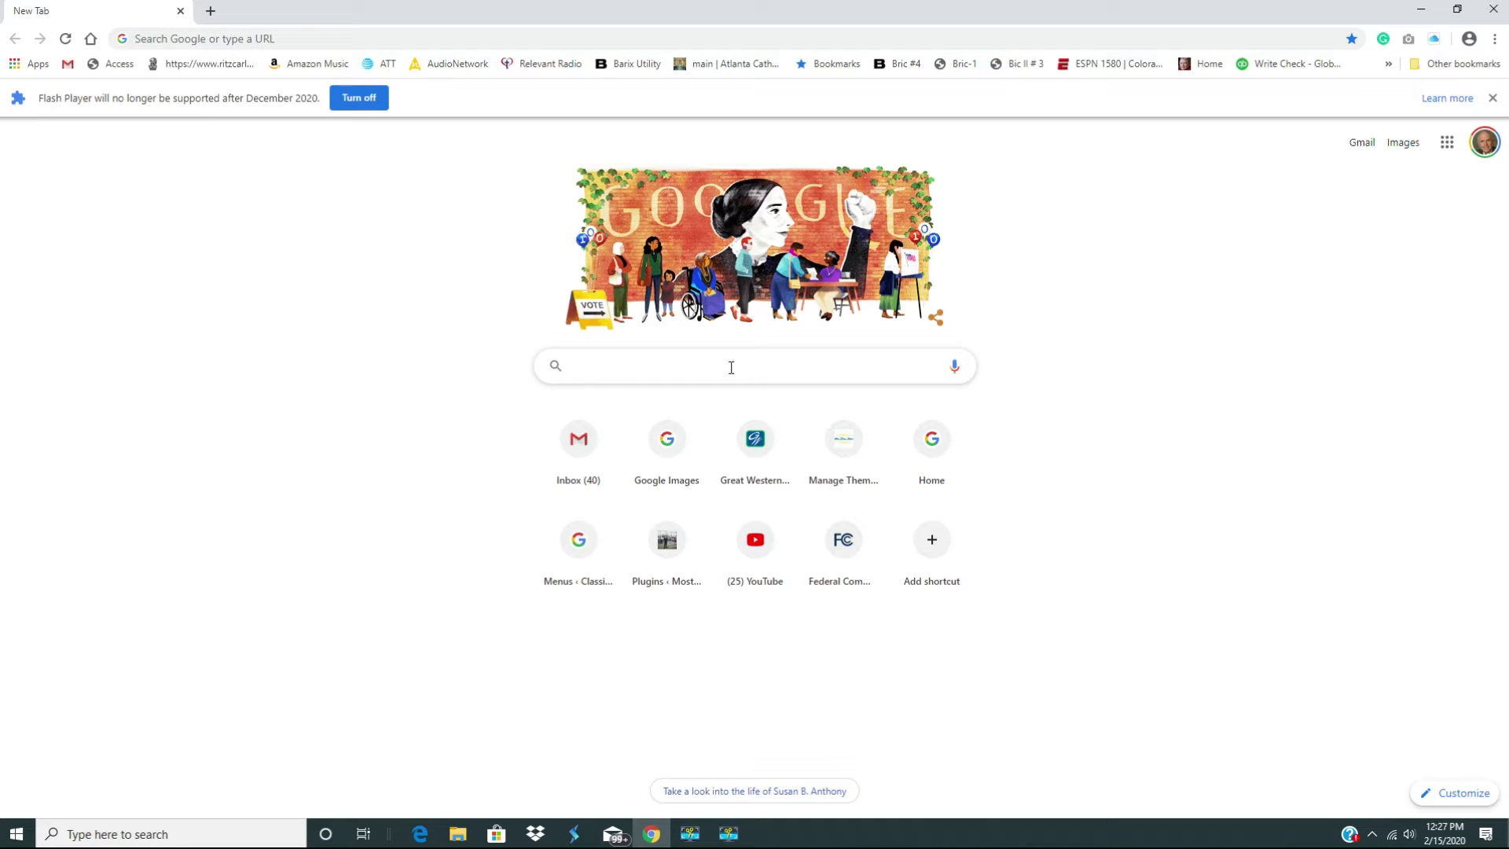
type("barix")
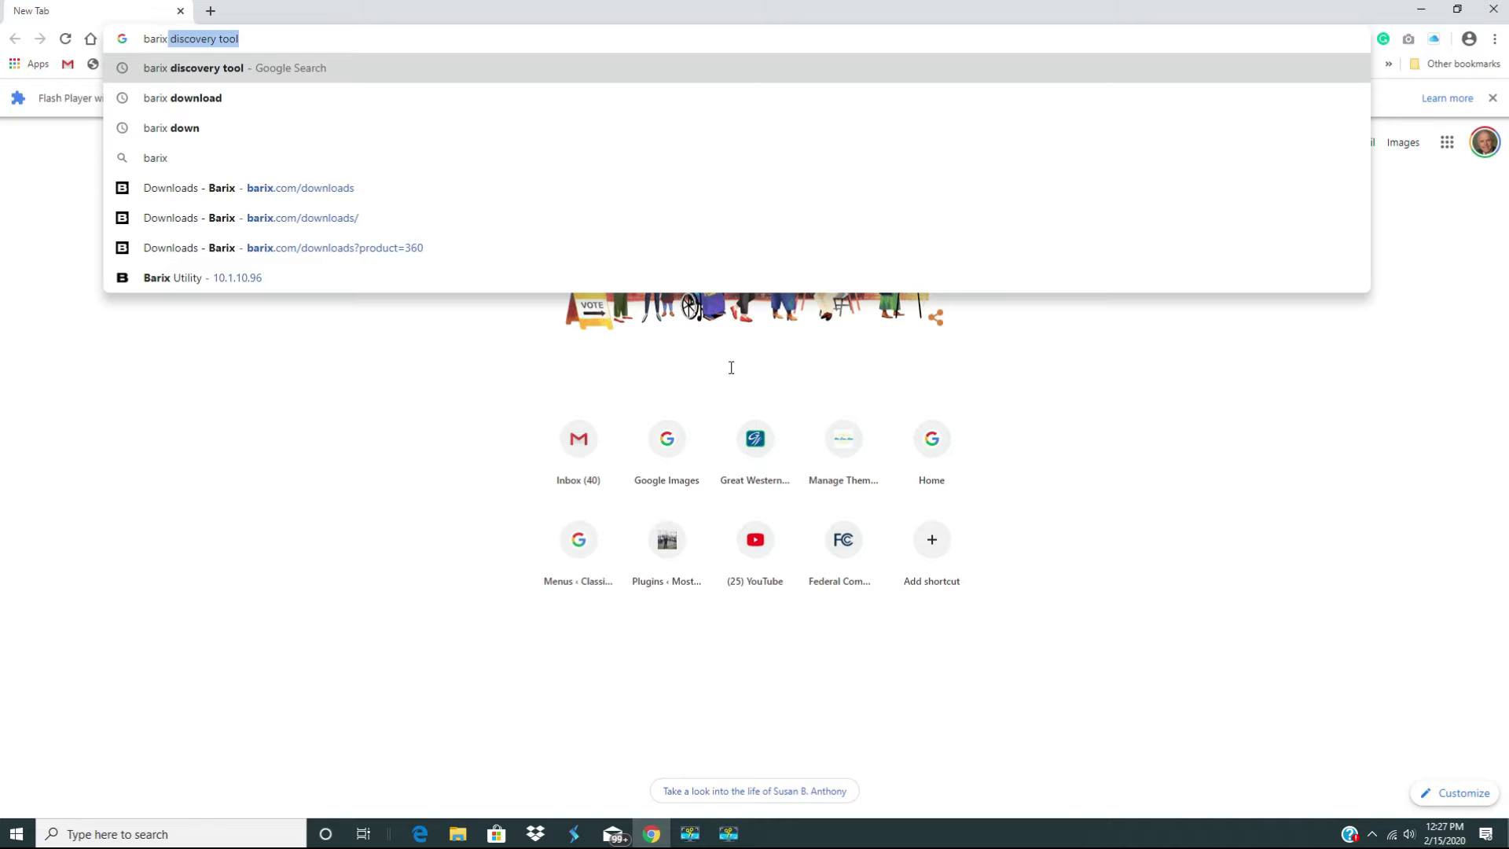
left_click(192, 96)
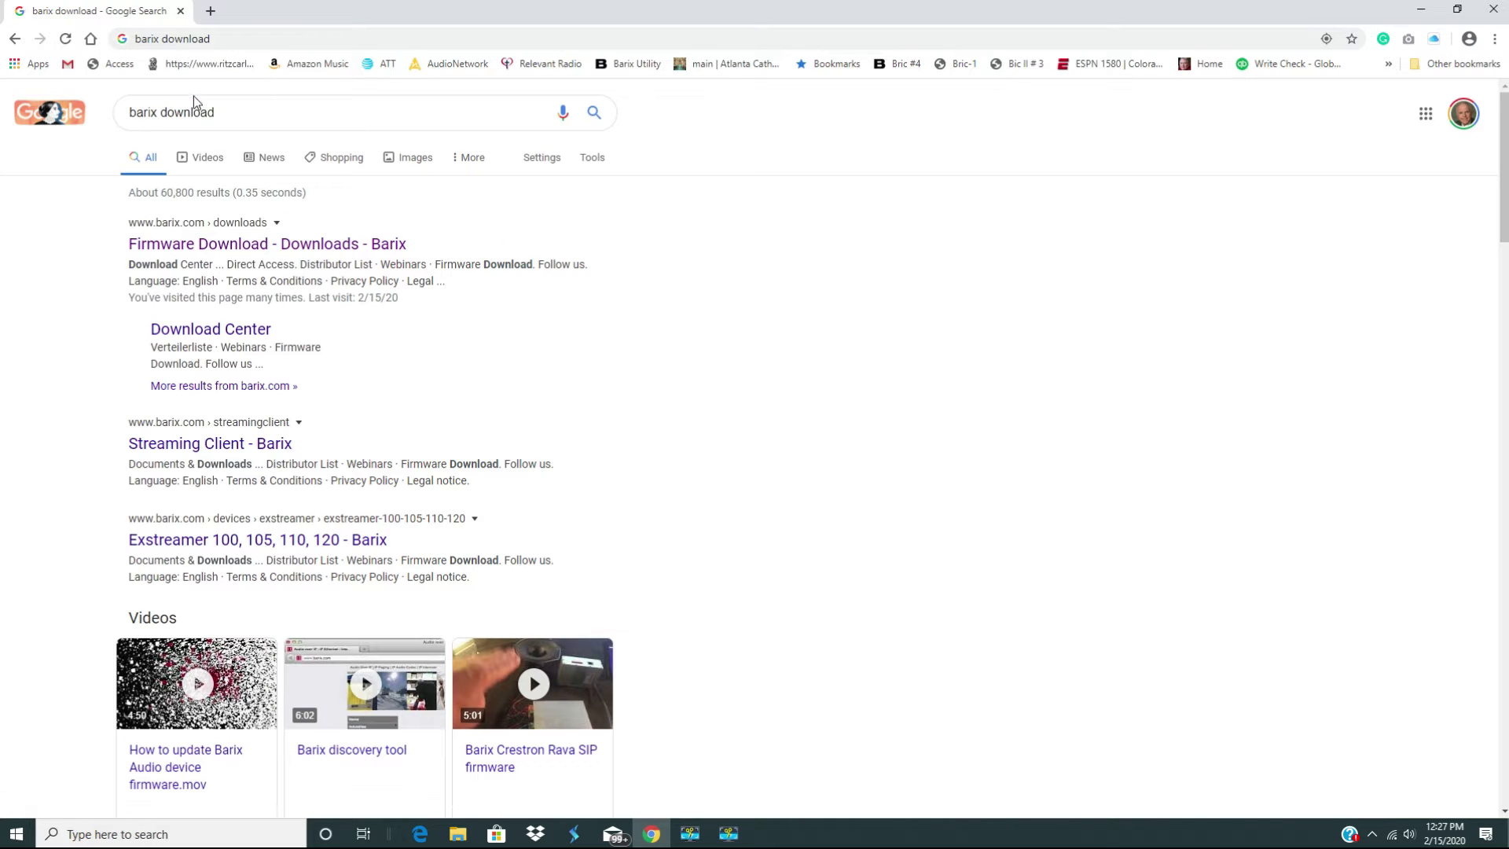
left_click(232, 246)
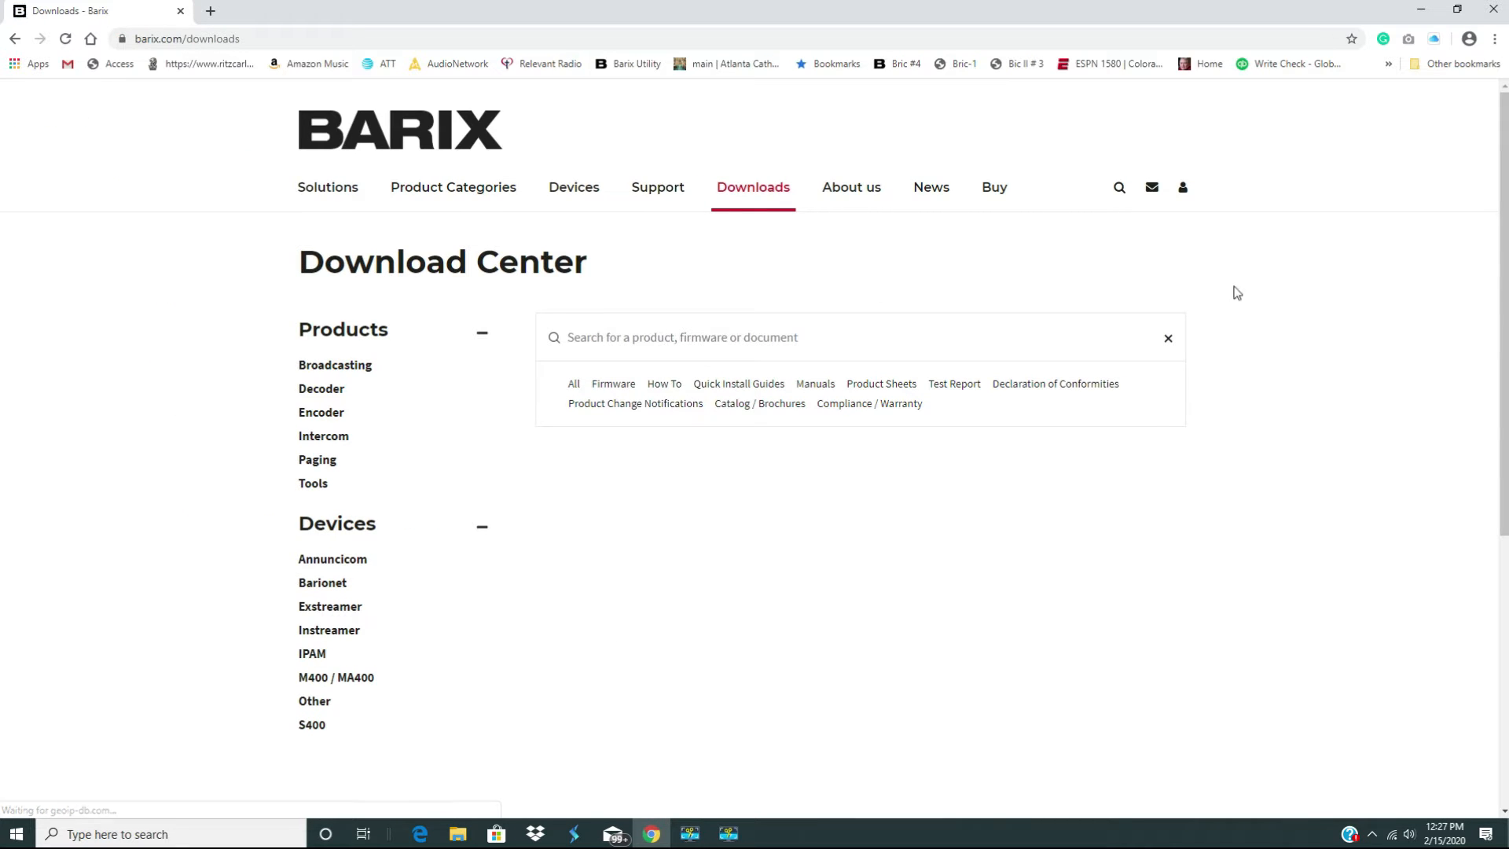
Download the Discovery Tool V3.0 ZIP from the Tools products in the Download Center.
left_click(1183, 192)
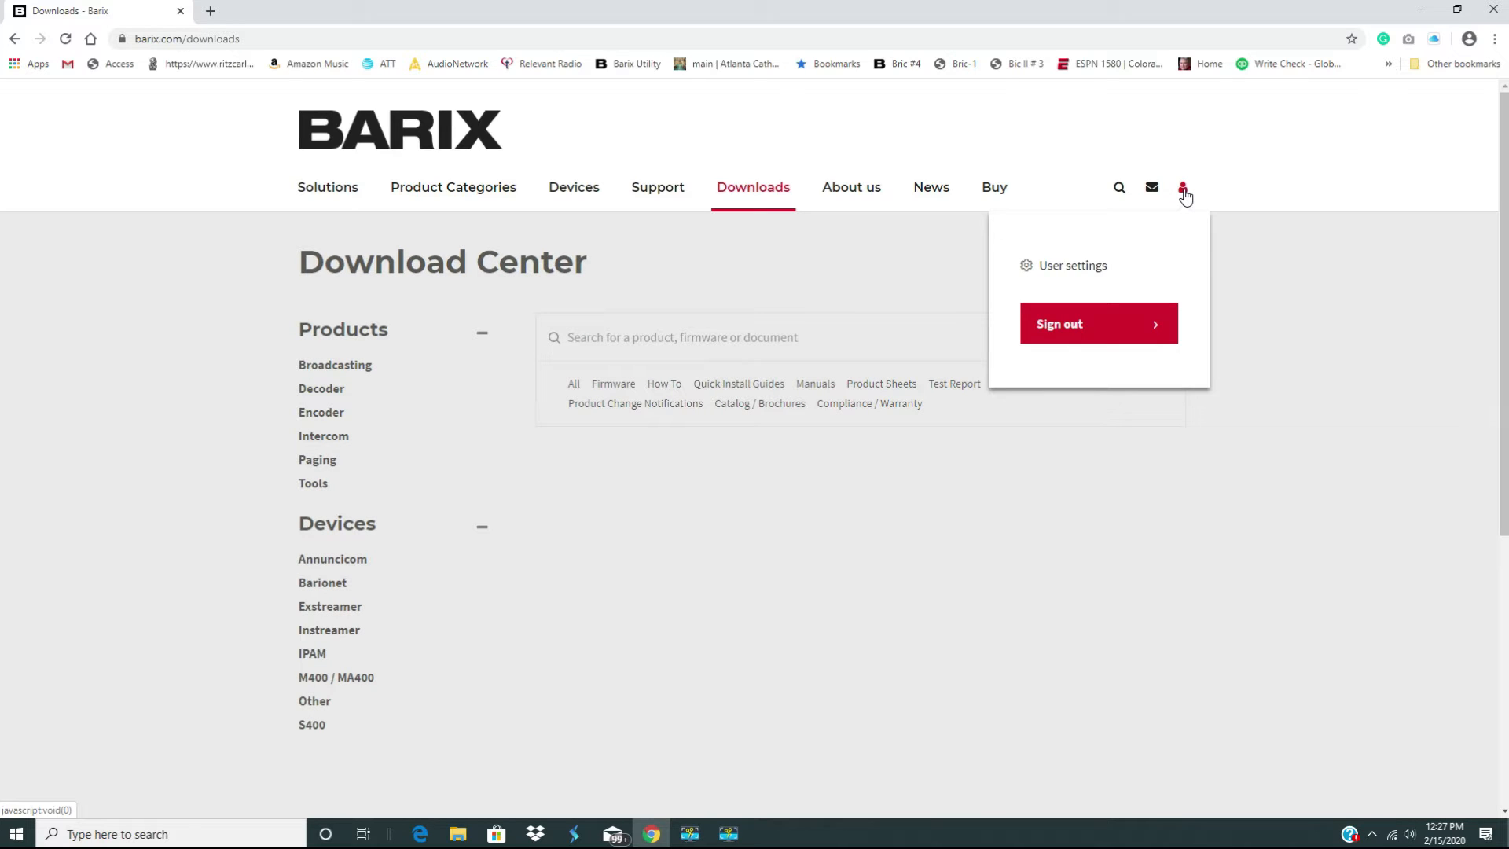
left_click(1326, 279)
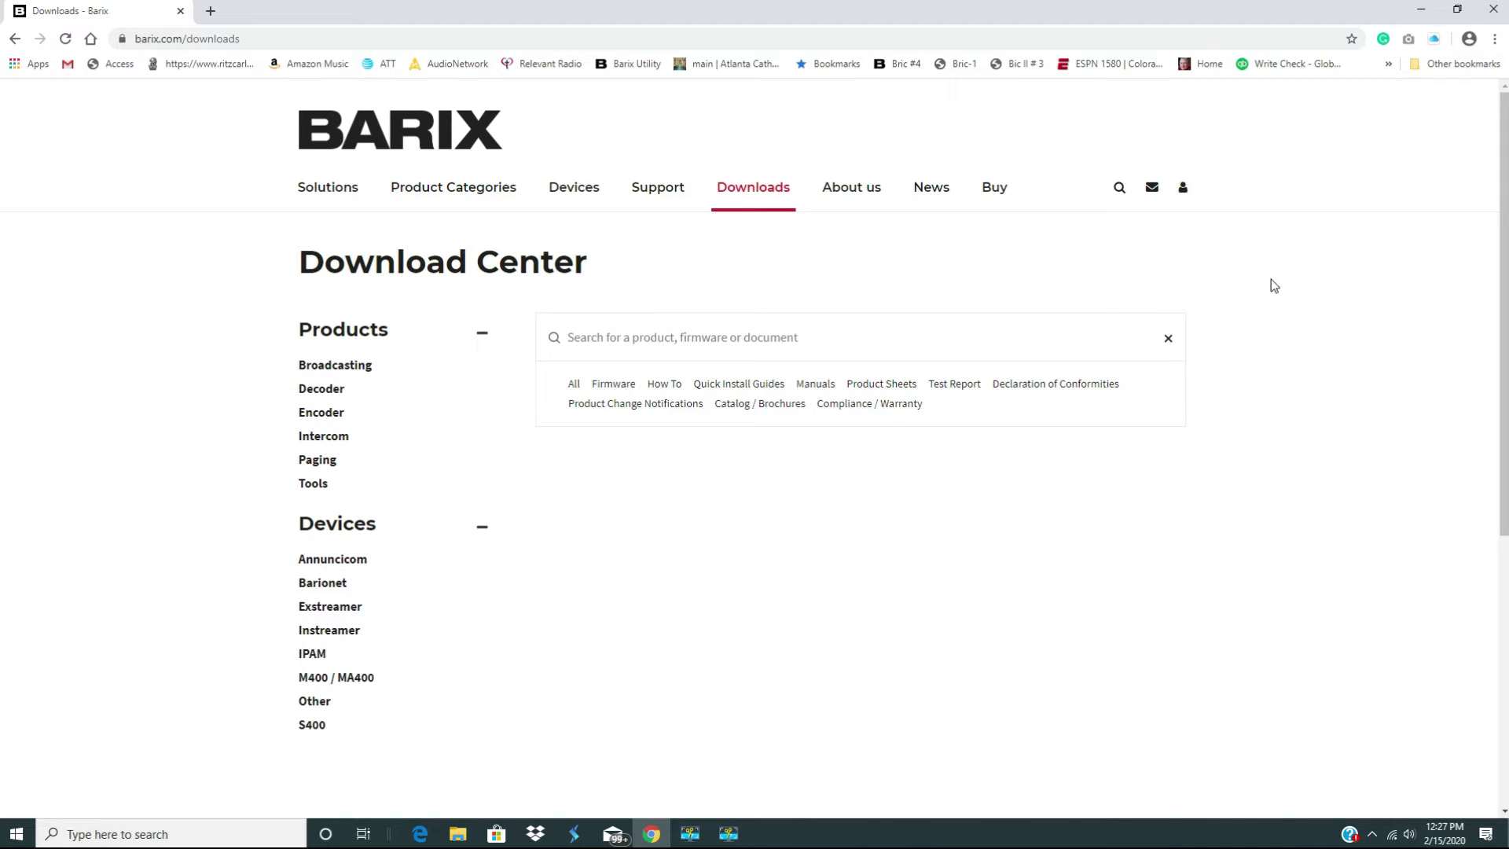
left_click(312, 486)
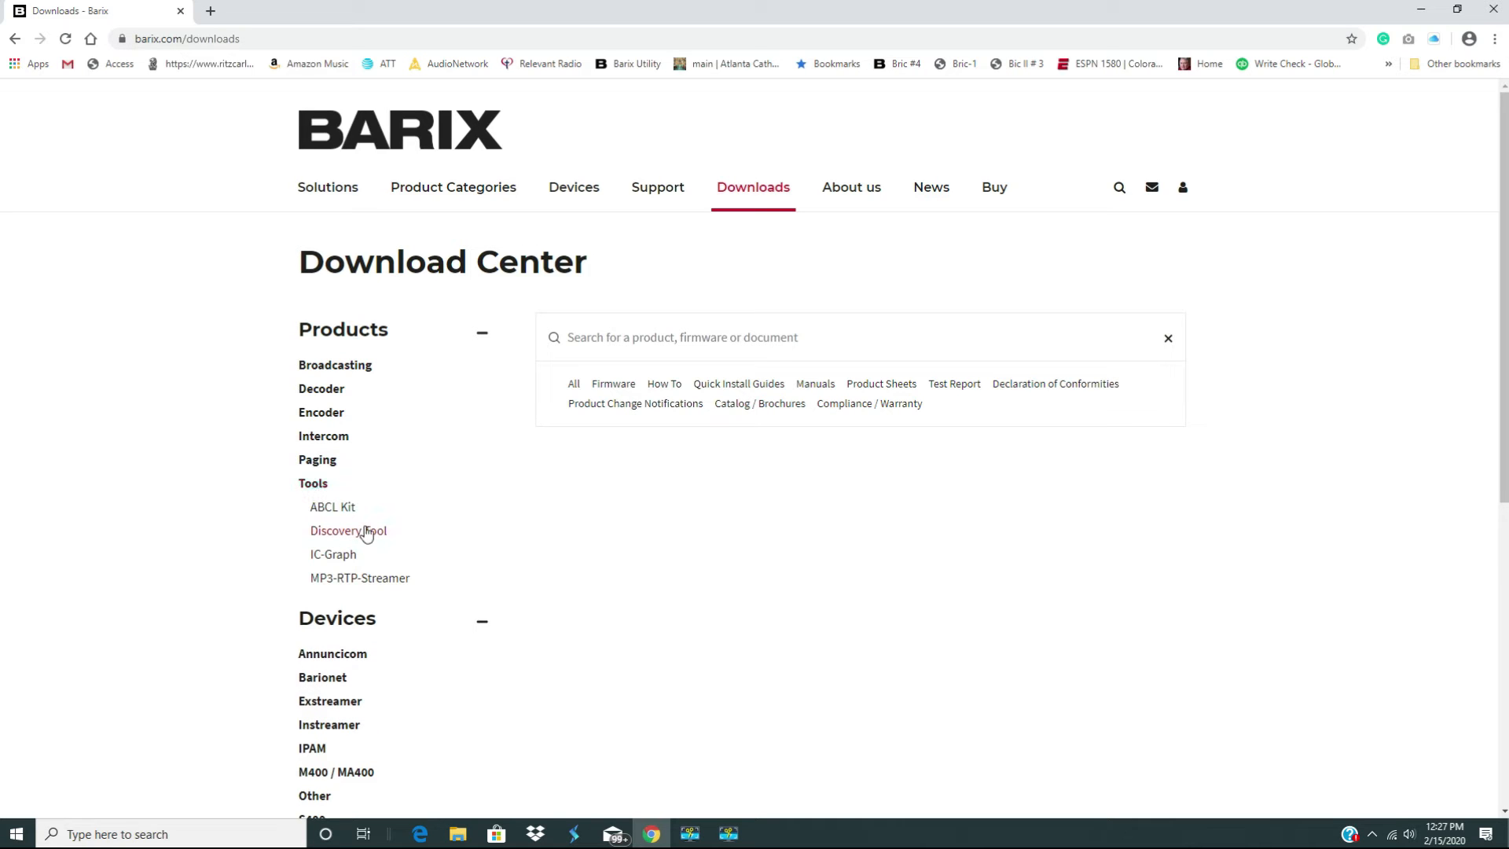
left_click(366, 533)
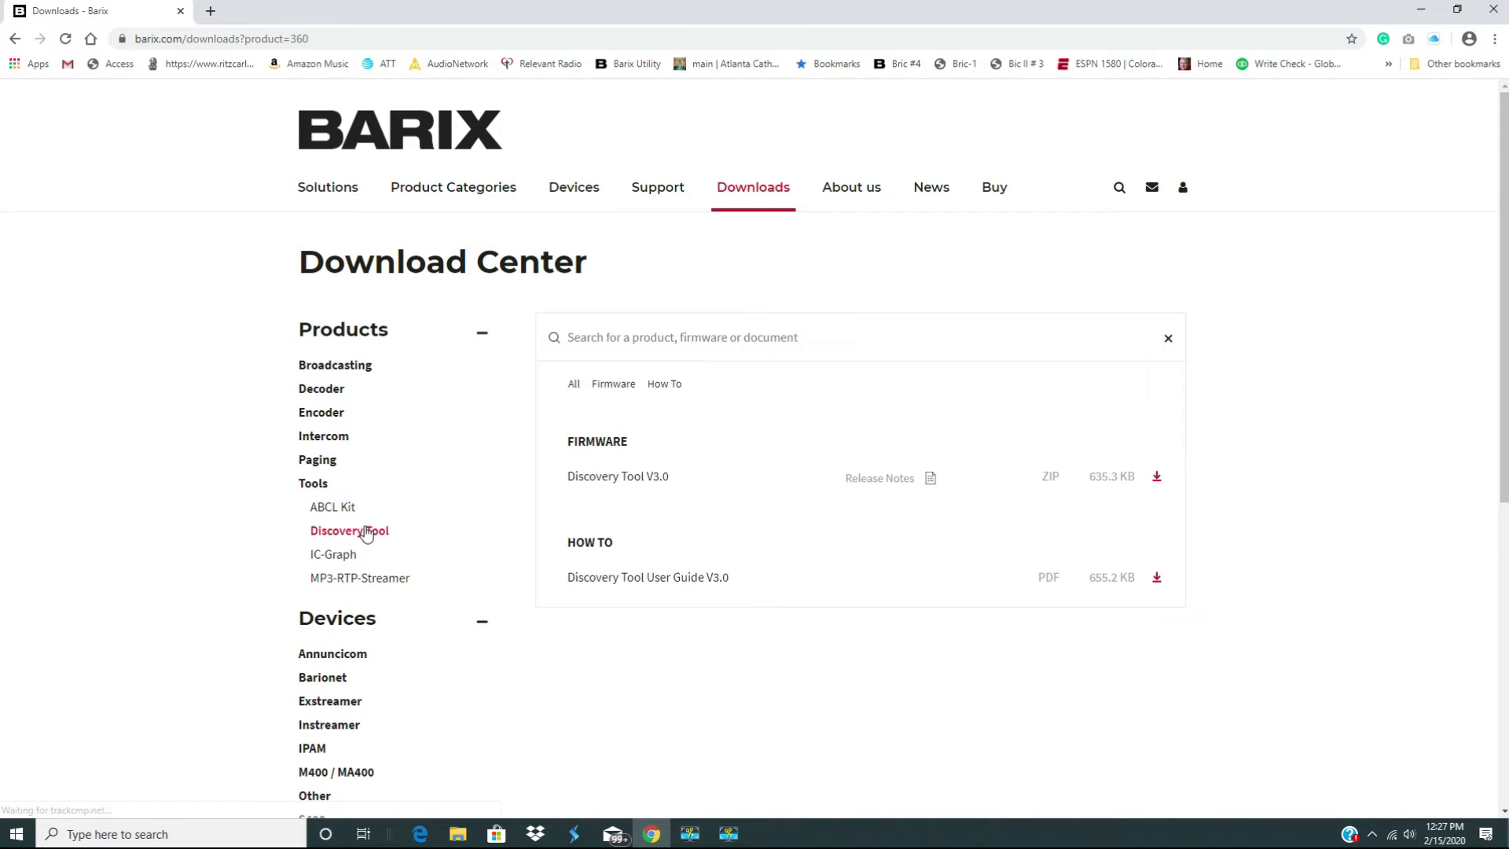
left_click(641, 479)
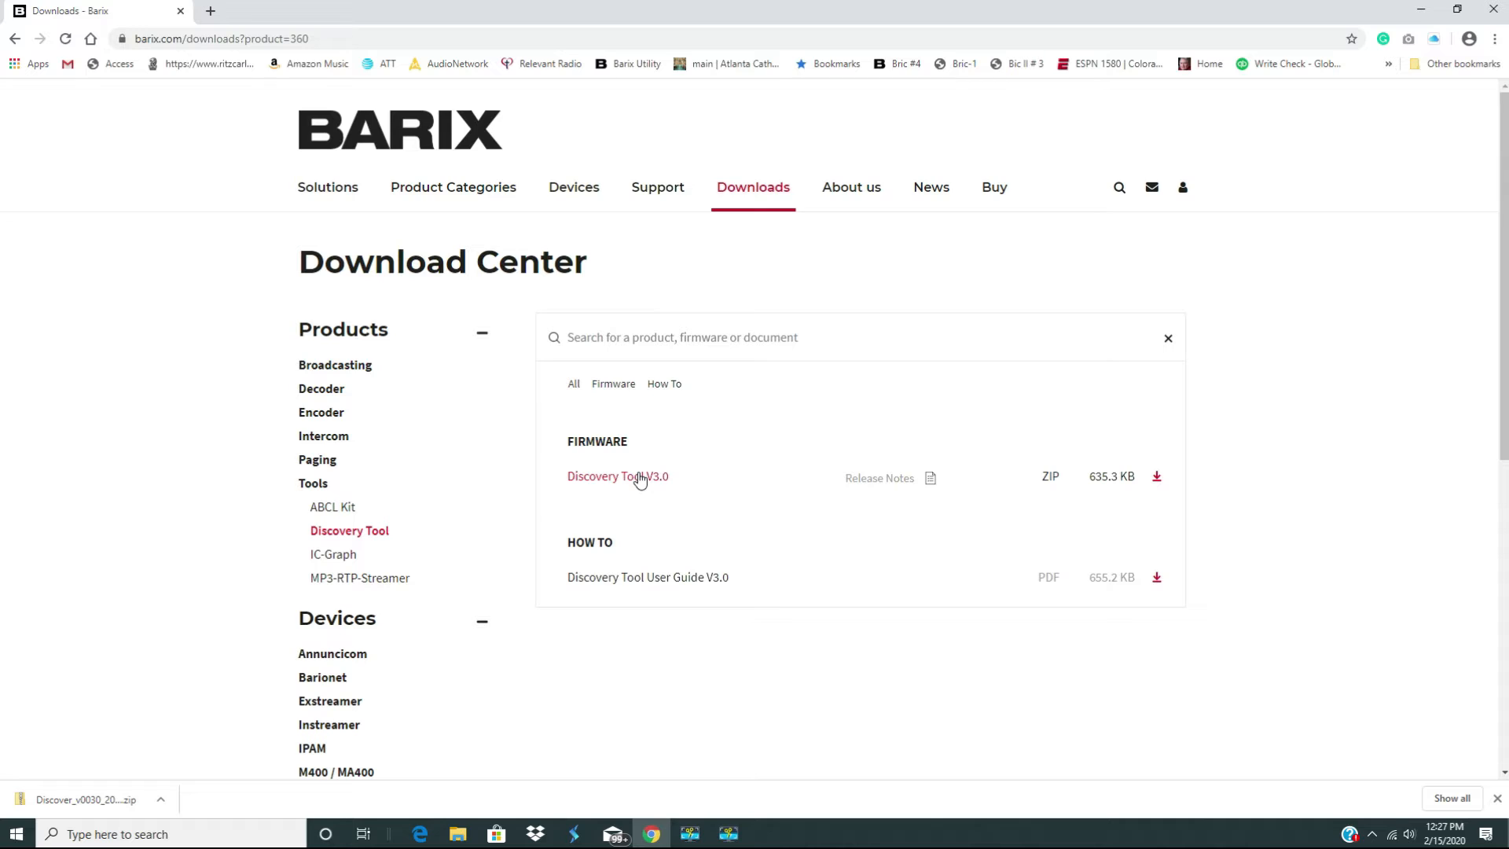
Show the downloaded Discover_v0030_20180911.zip in its folder and extract all its contents to the suggested Downloads subfolder.
left_click(161, 800)
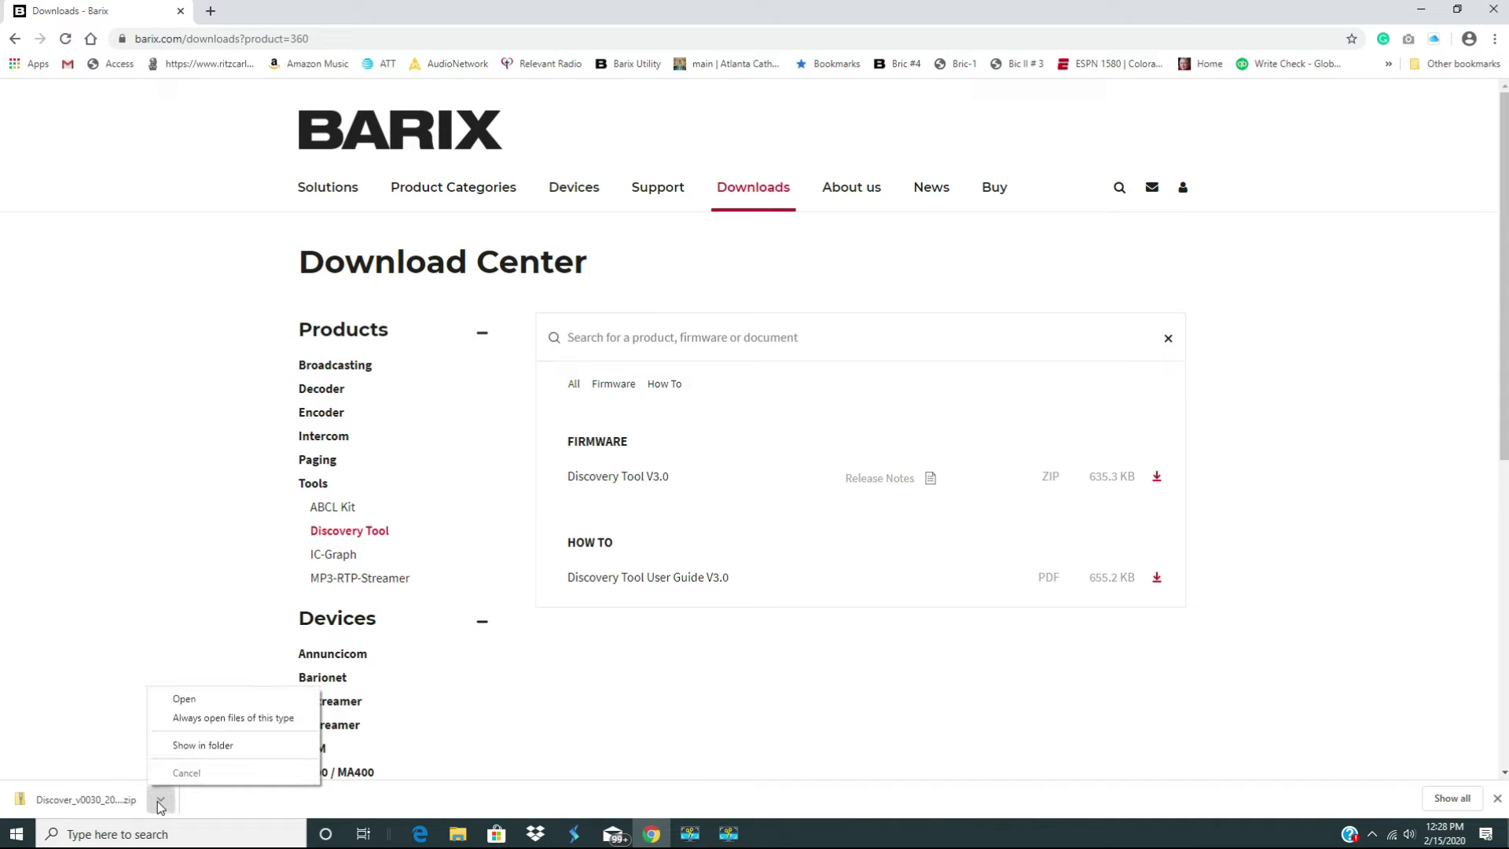
left_click(205, 746)
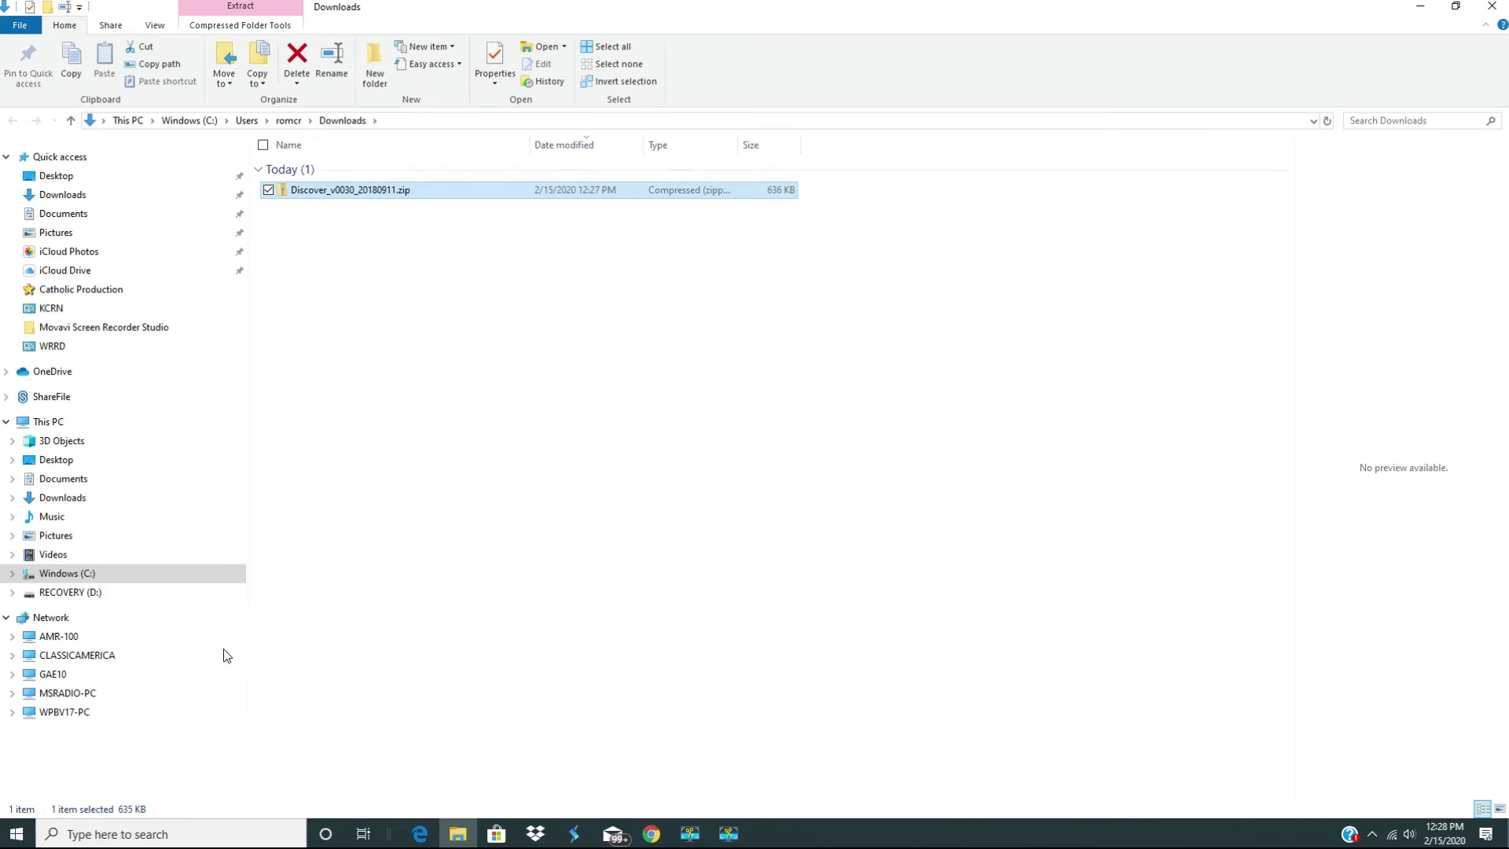
double_click(286, 194)
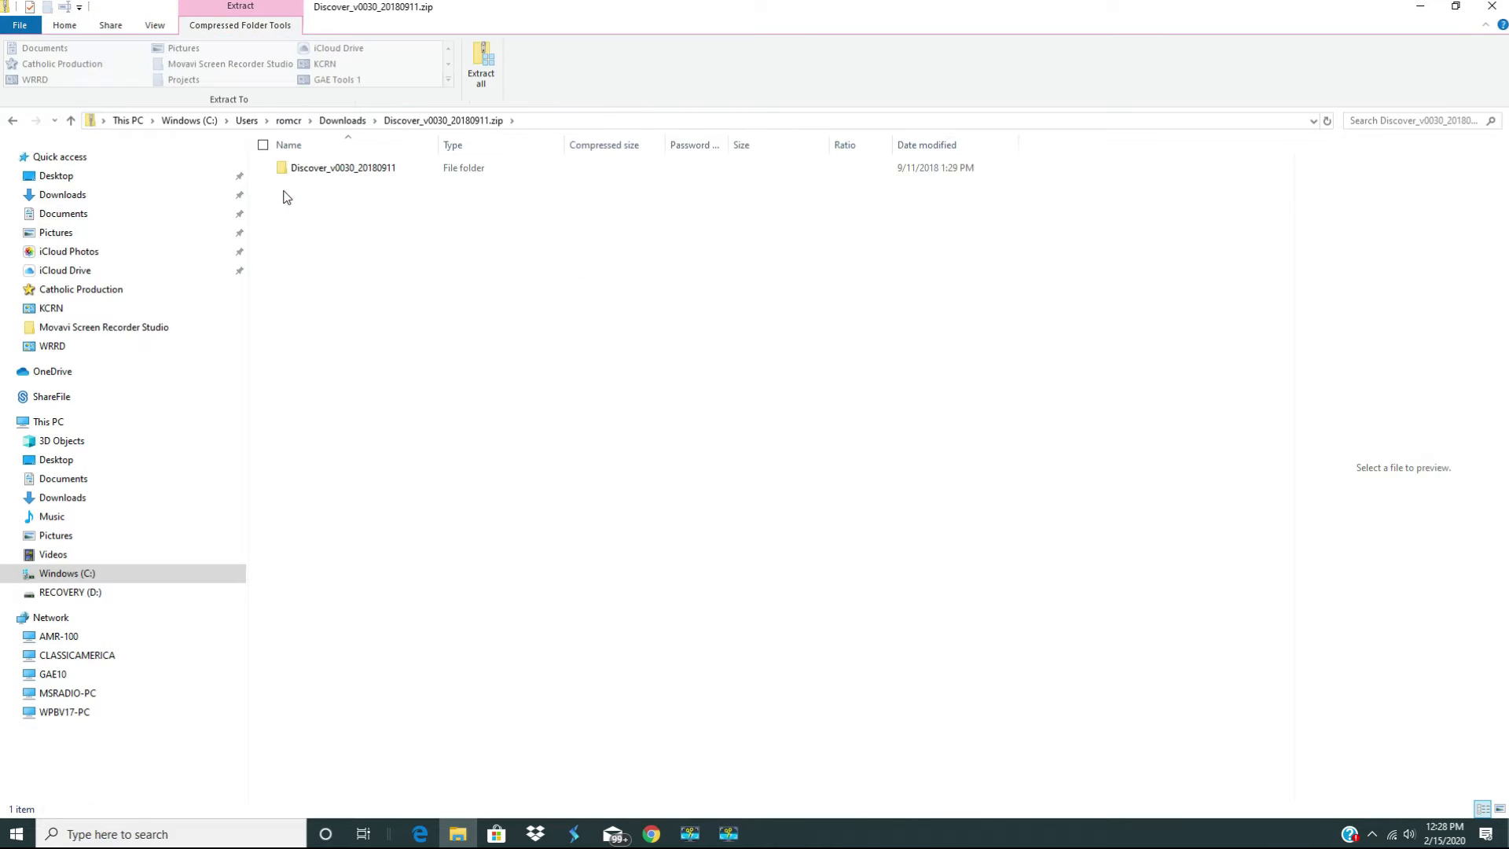
left_click(479, 65)
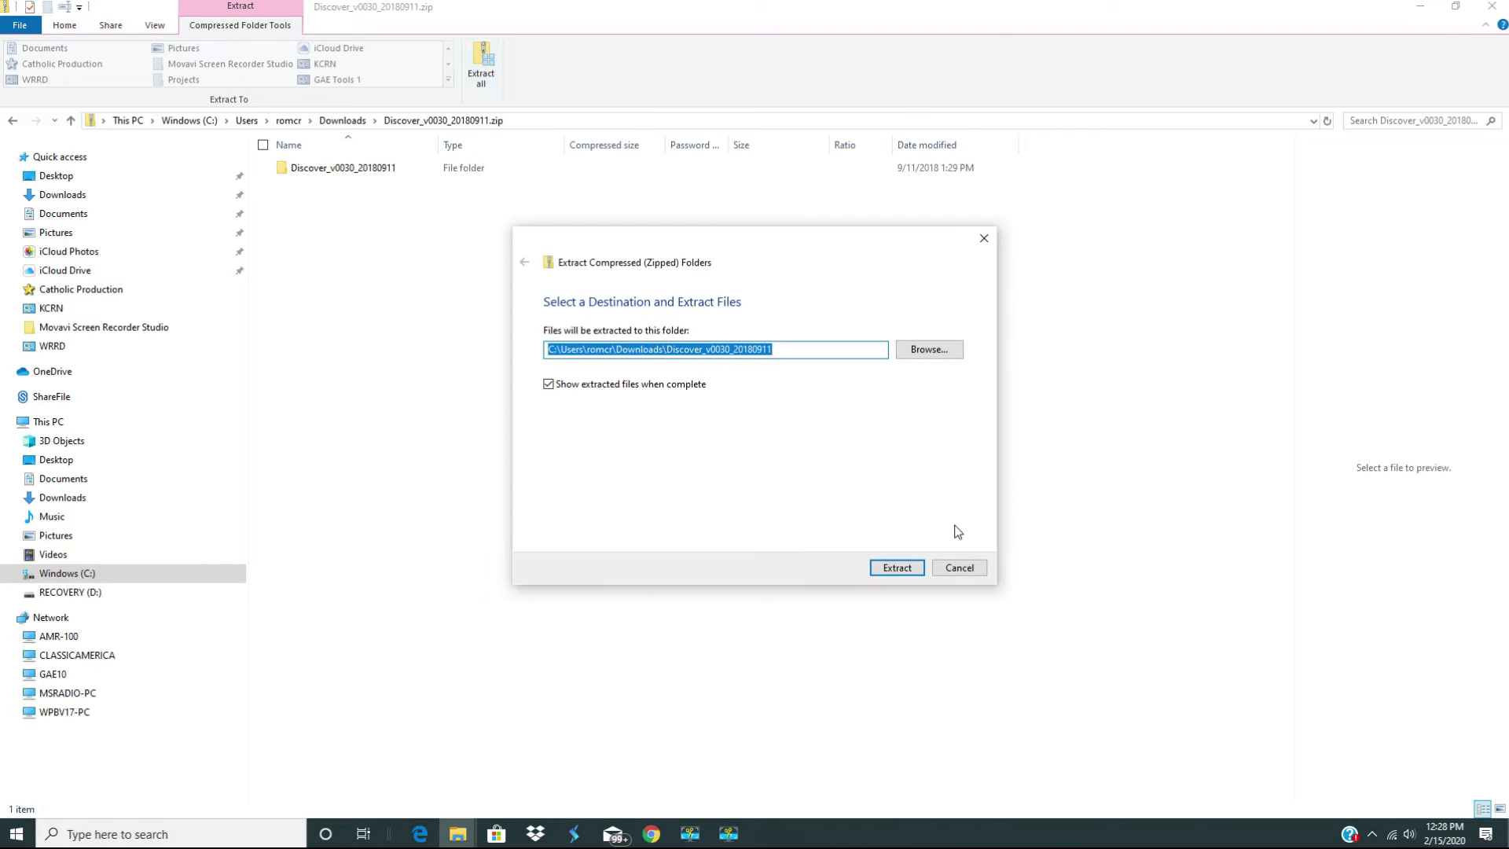
left_click(900, 571)
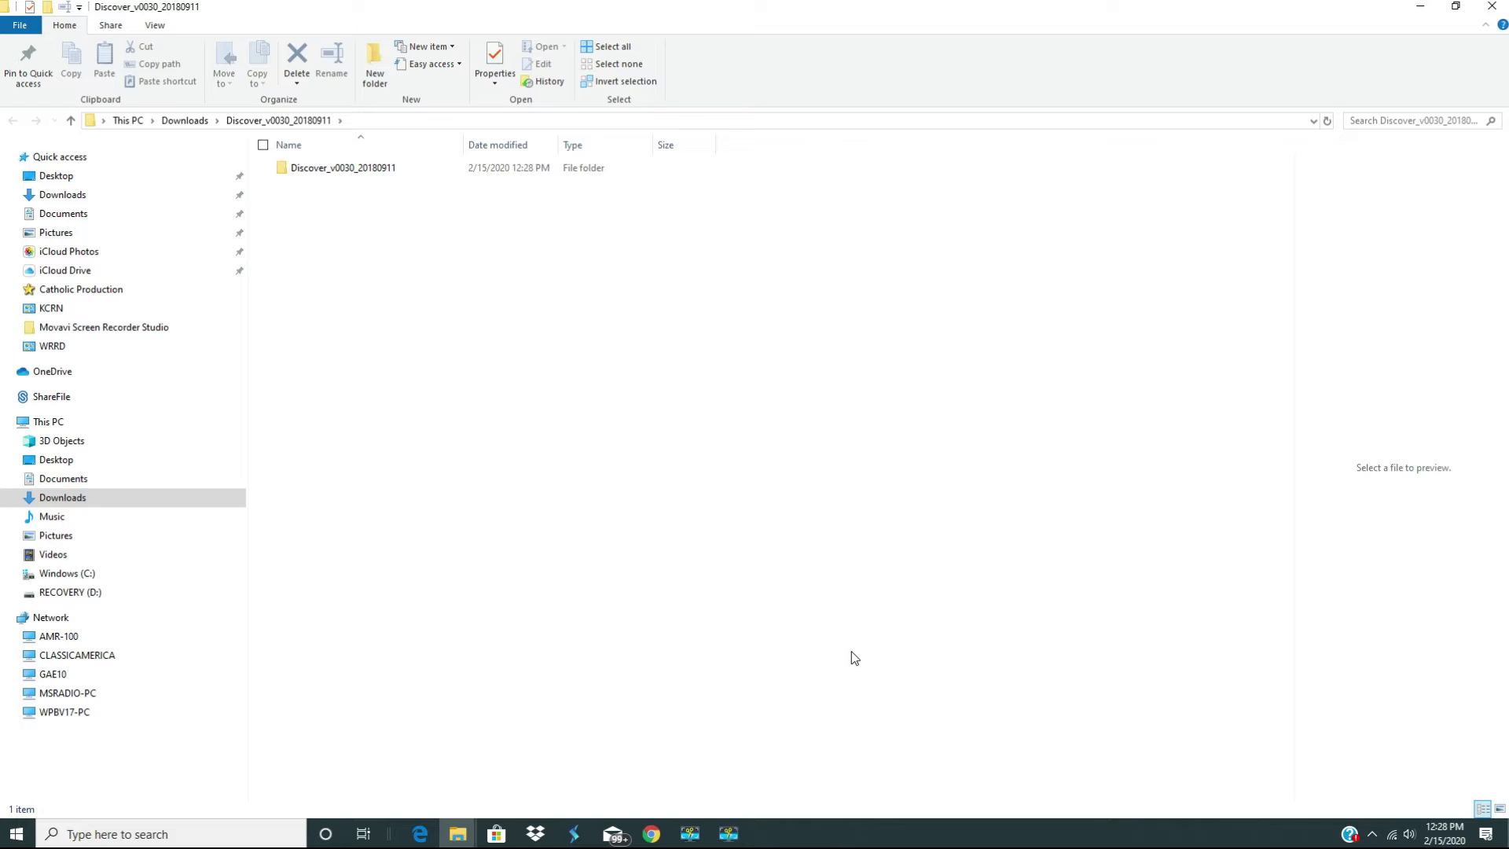
Launch Discover.jar from the extracted Discover_v0030_20180911 folder and retrieve the list of Barix devices on the network.
double_click(286, 170)
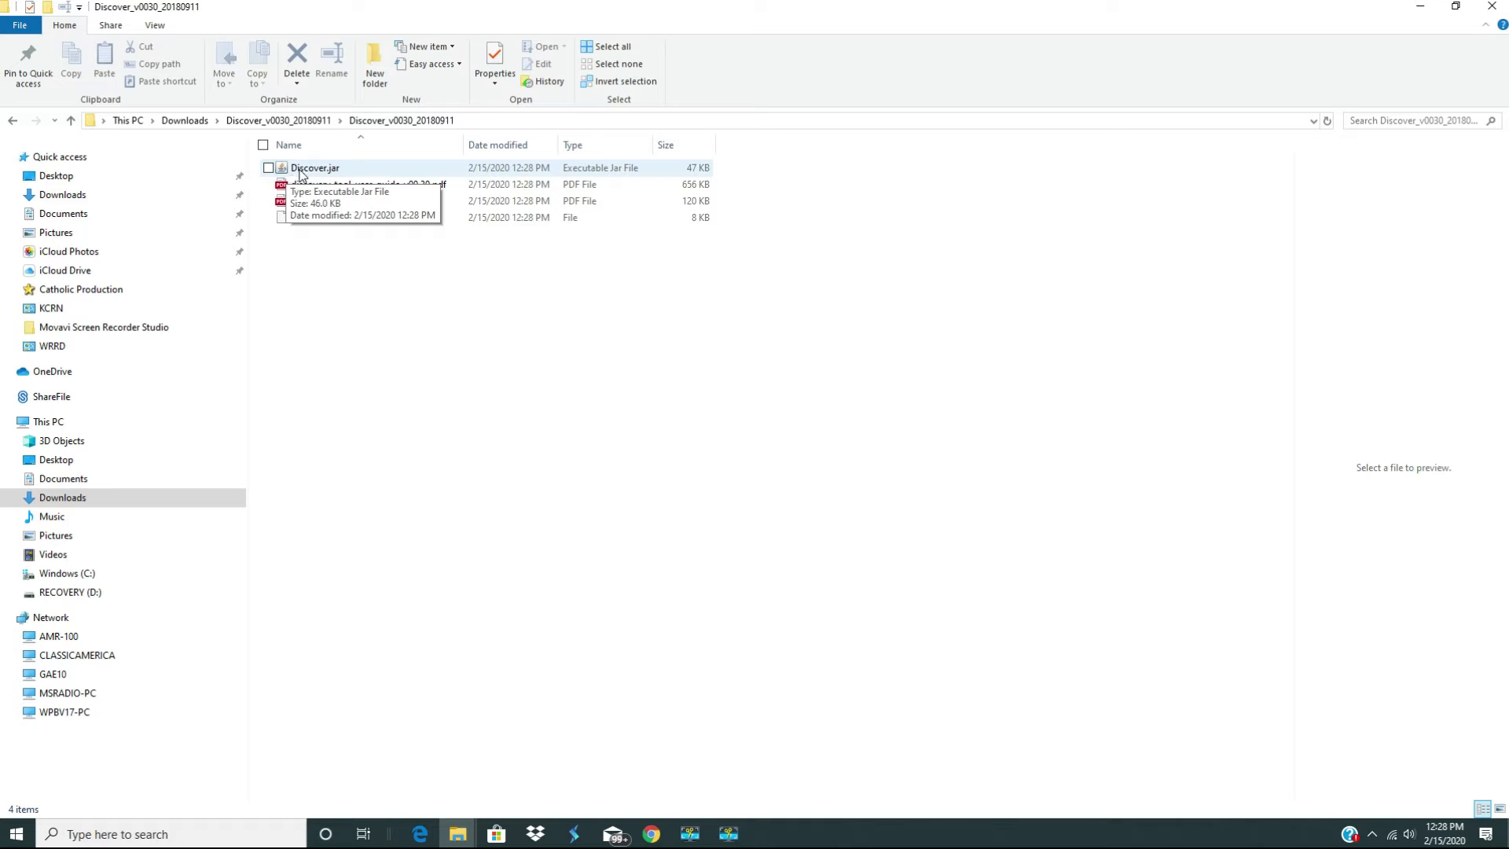
double_click(301, 170)
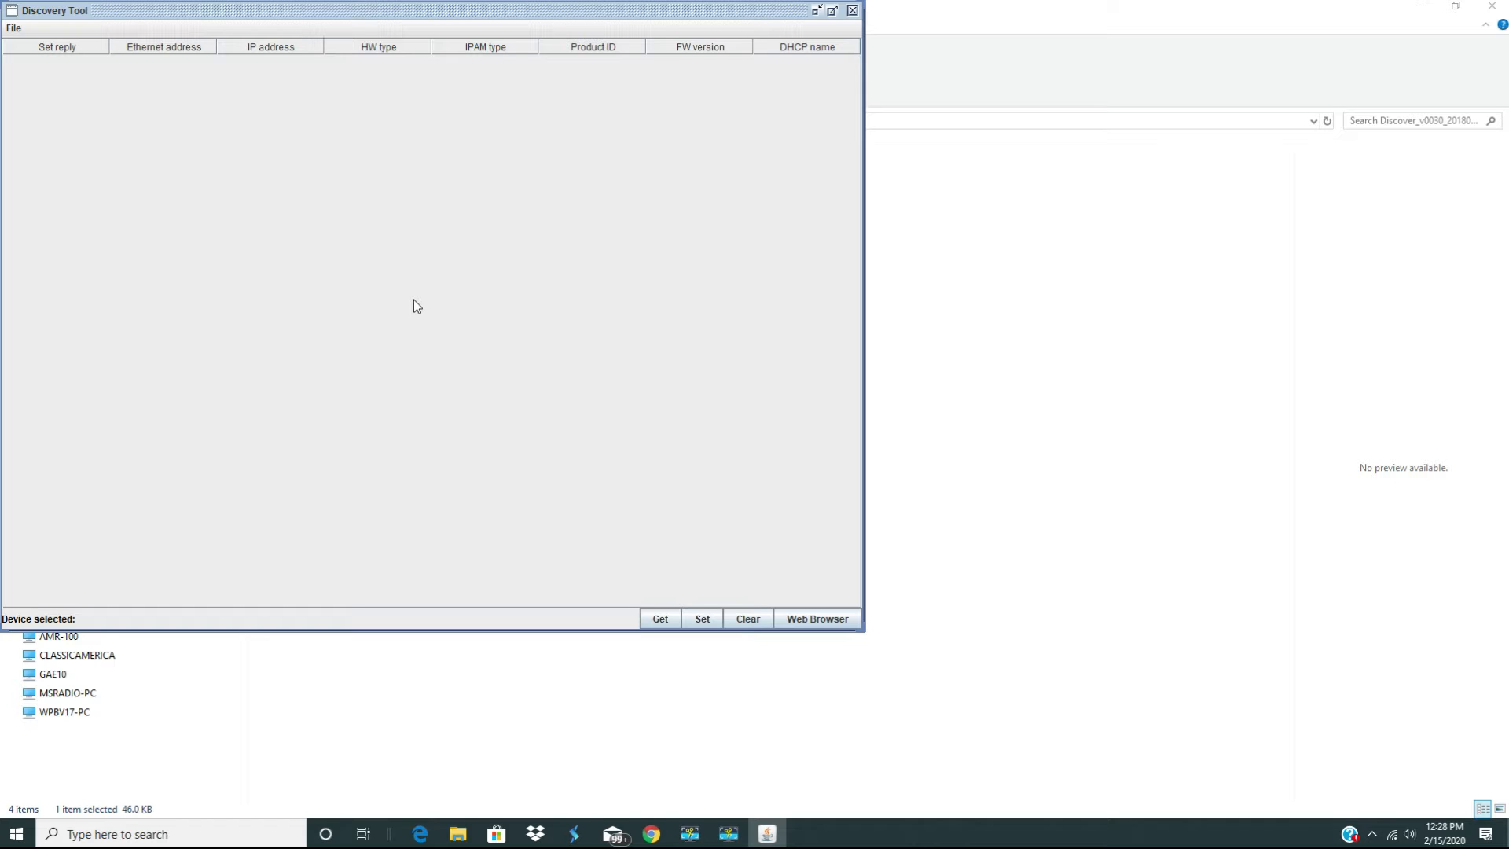
left_click_drag(518, 15, 629, 65)
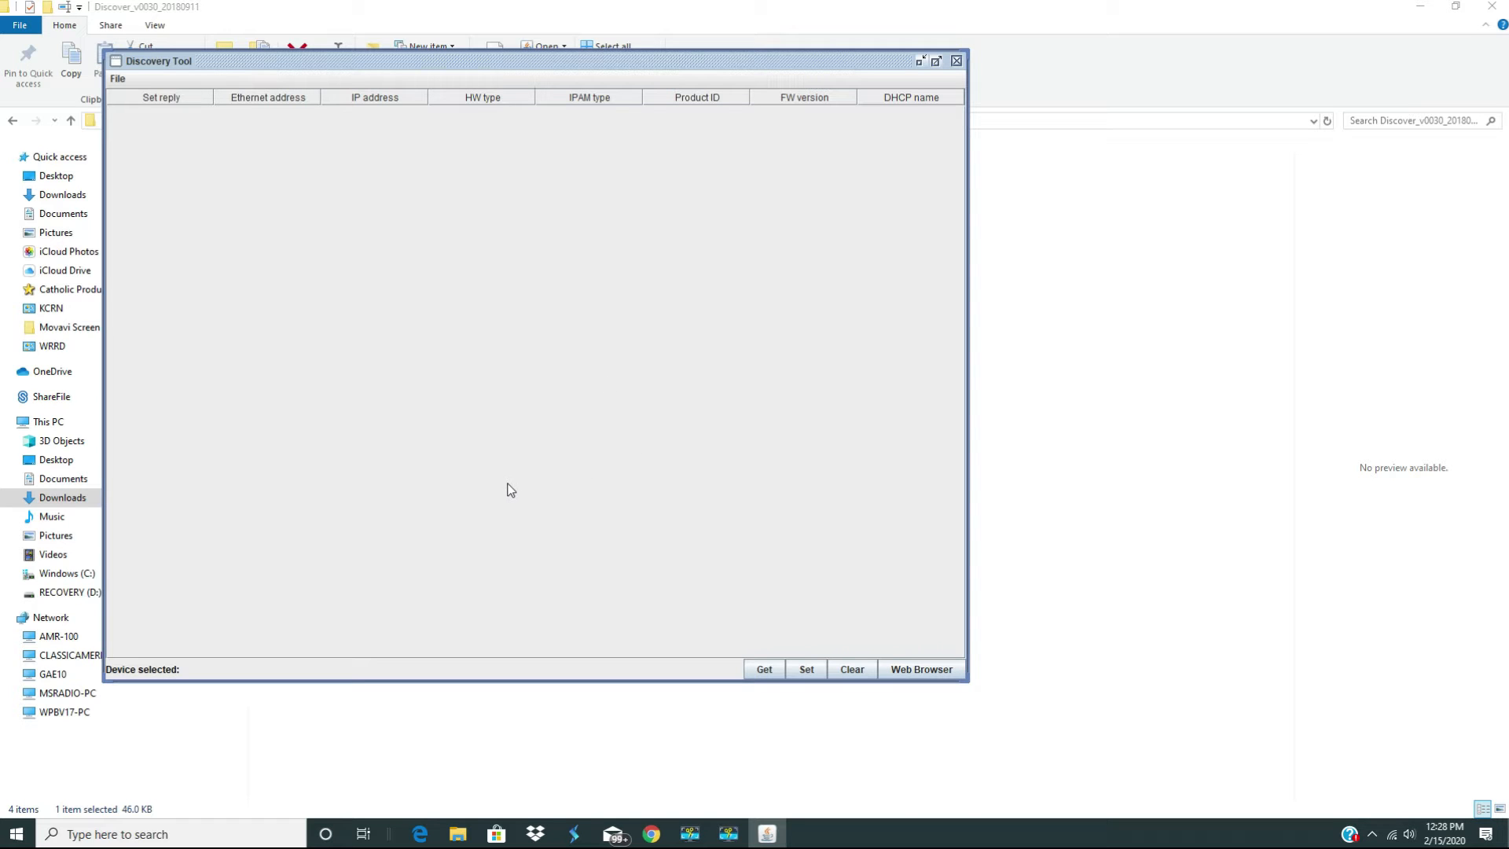
left_click(766, 672)
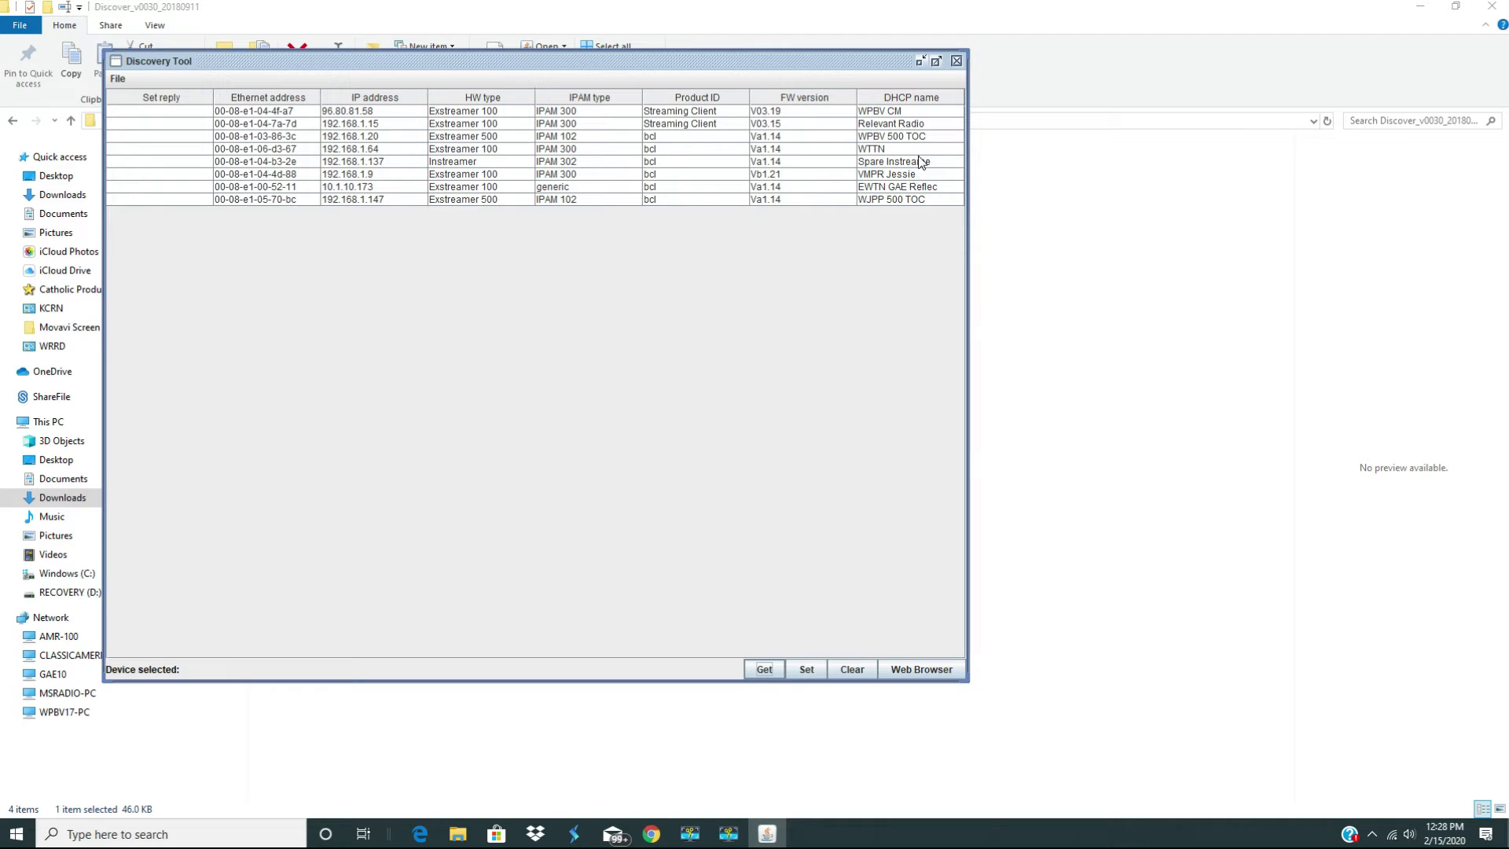
Set the IP address of the Spare Instreame device to 96.80.81.49 and apply it.
left_click(899, 163)
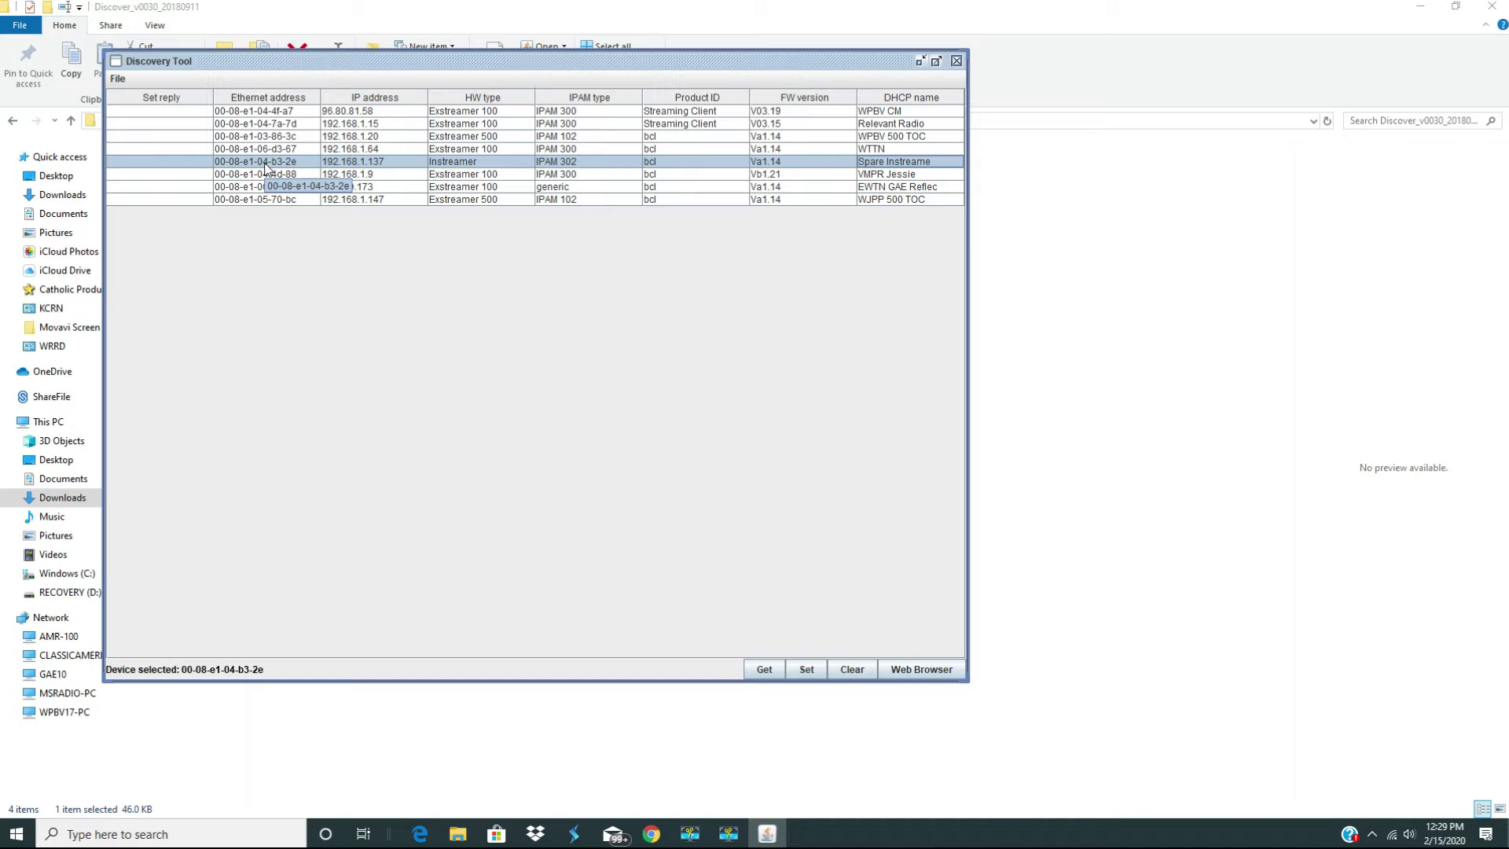
double_click(391, 160)
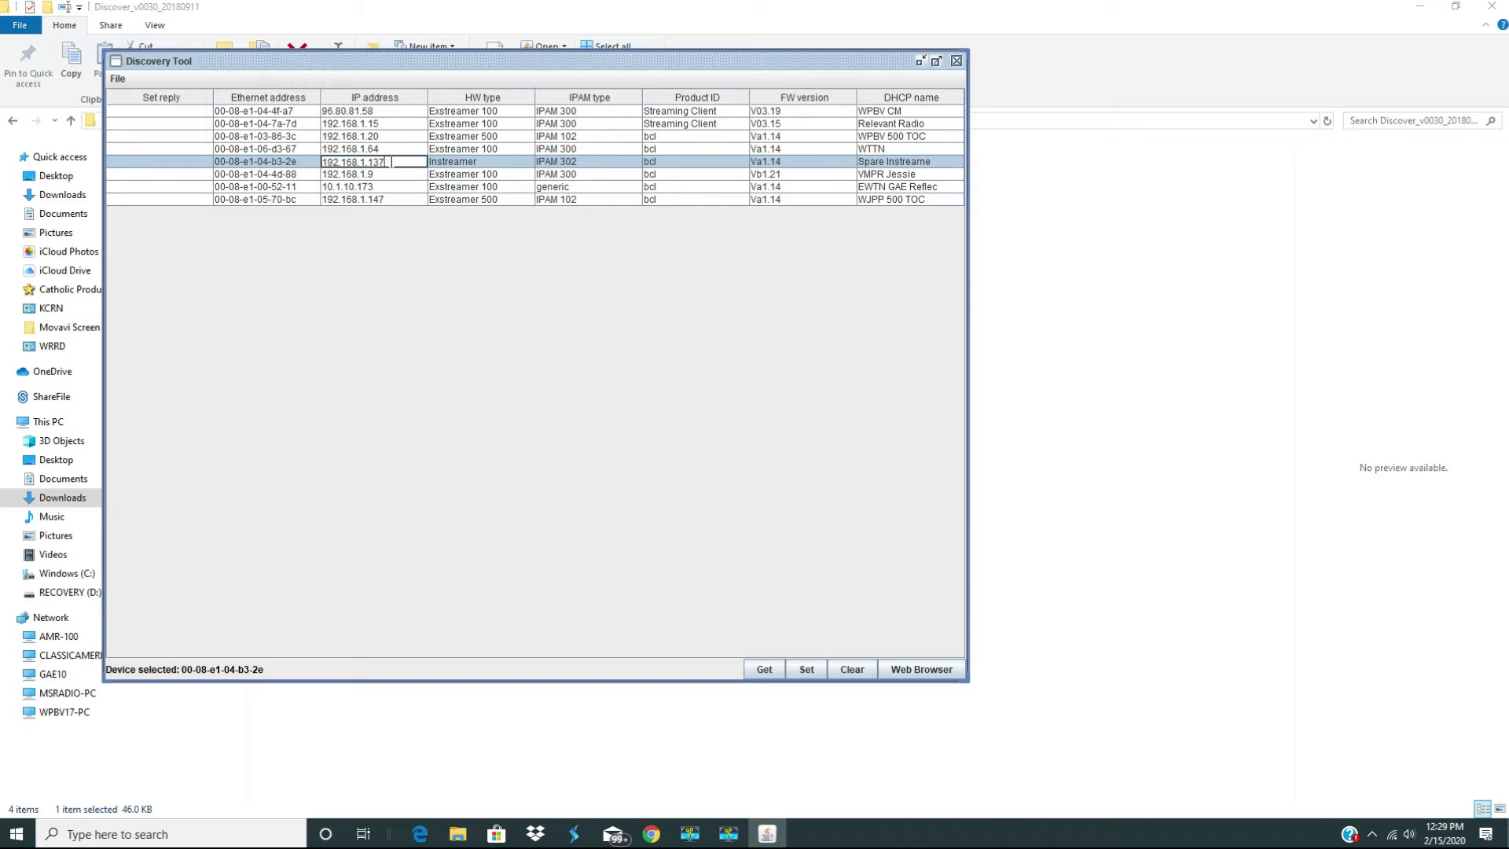
left_click_drag(392, 161, 320, 161)
type("9")
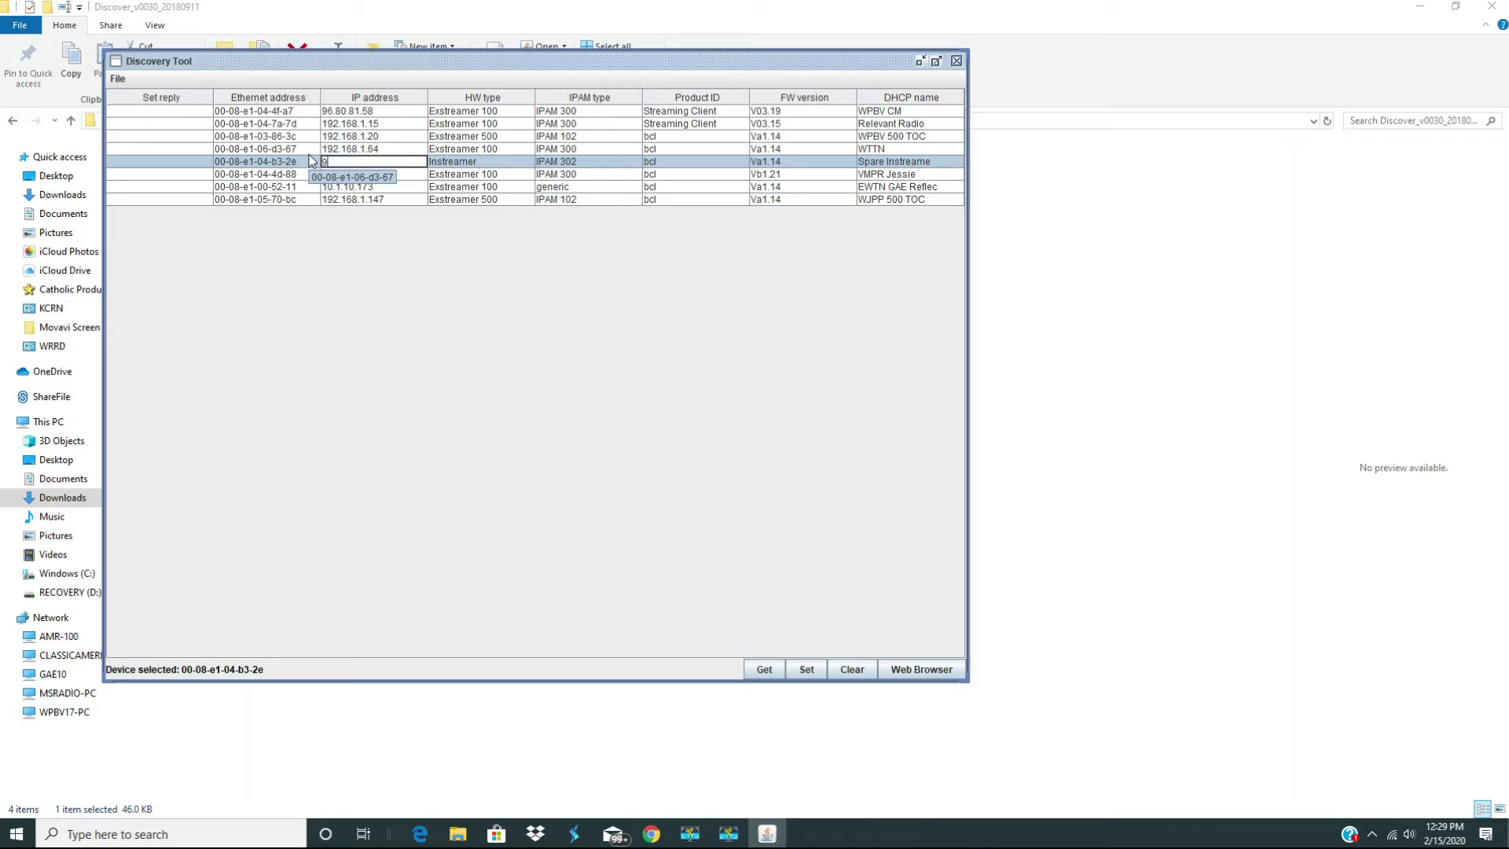
type("6.80.81")
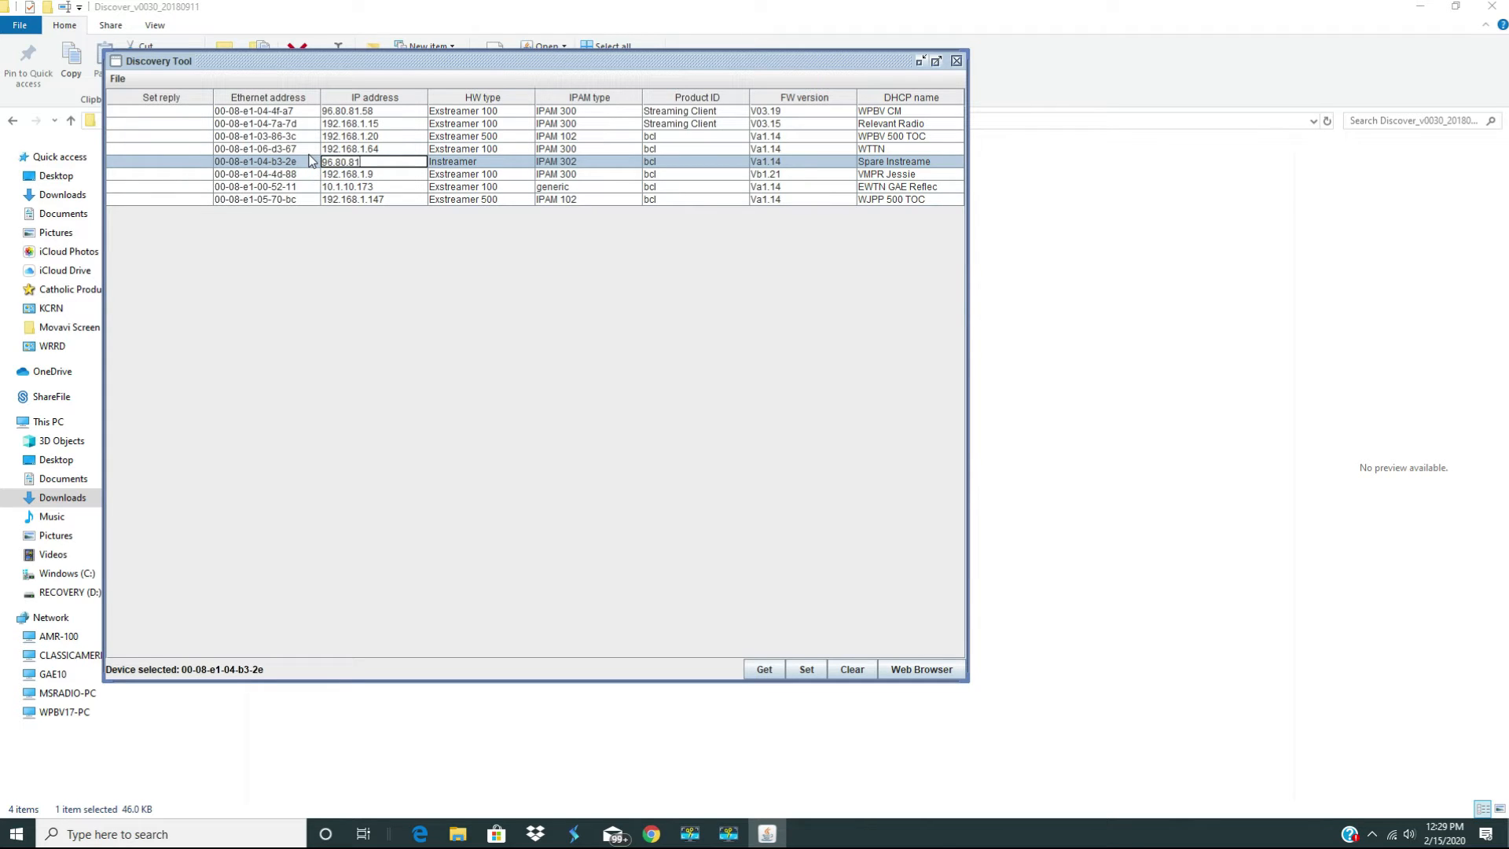
type(".49")
left_click(808, 670)
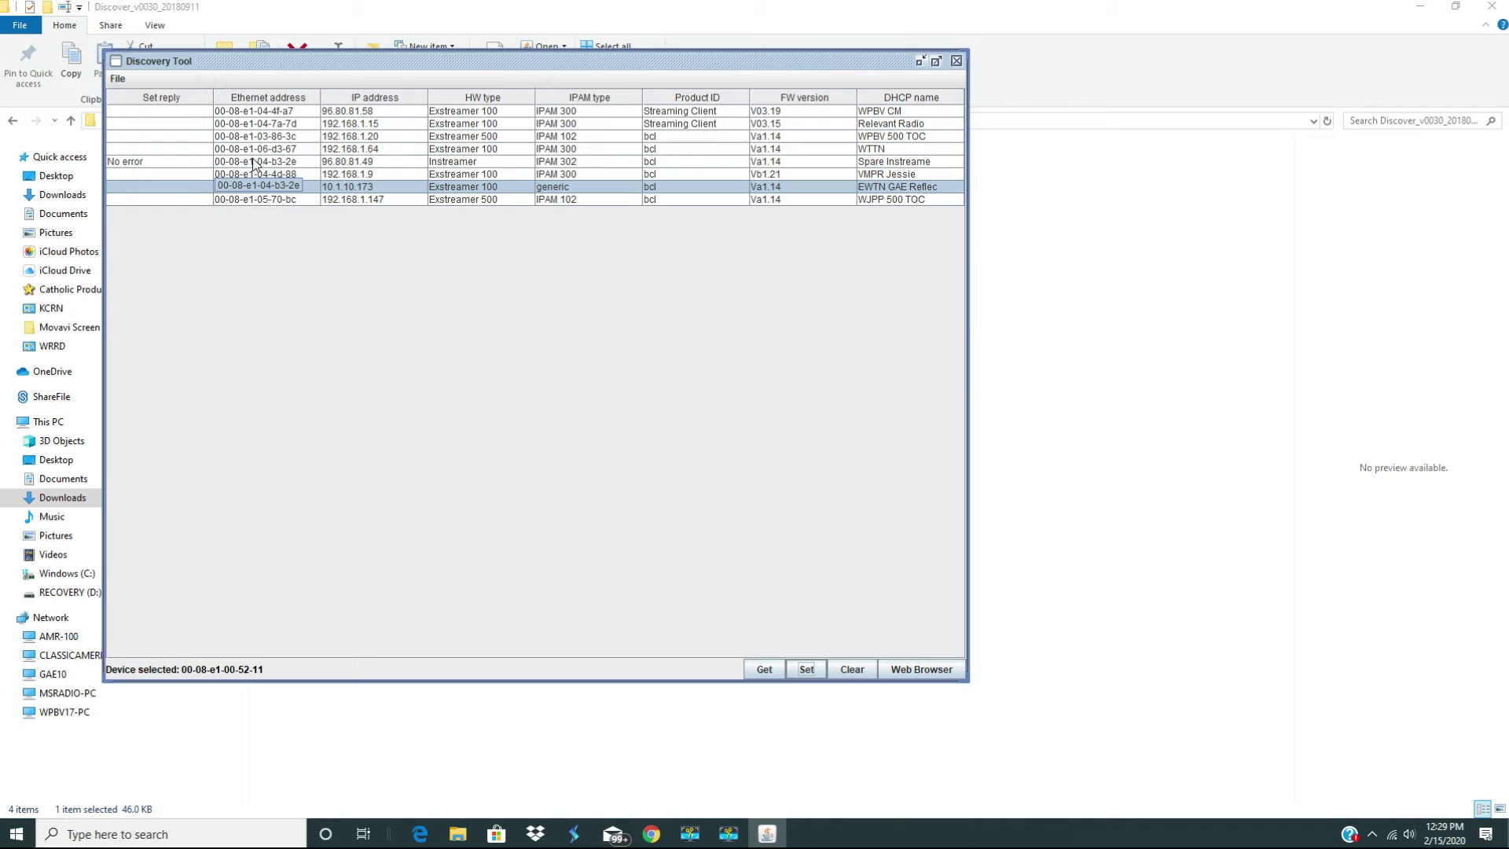
Try to open the Spare Instreame device's web interface at 96.80.81.49, and close the browser to return to the device list.
left_click(361, 162)
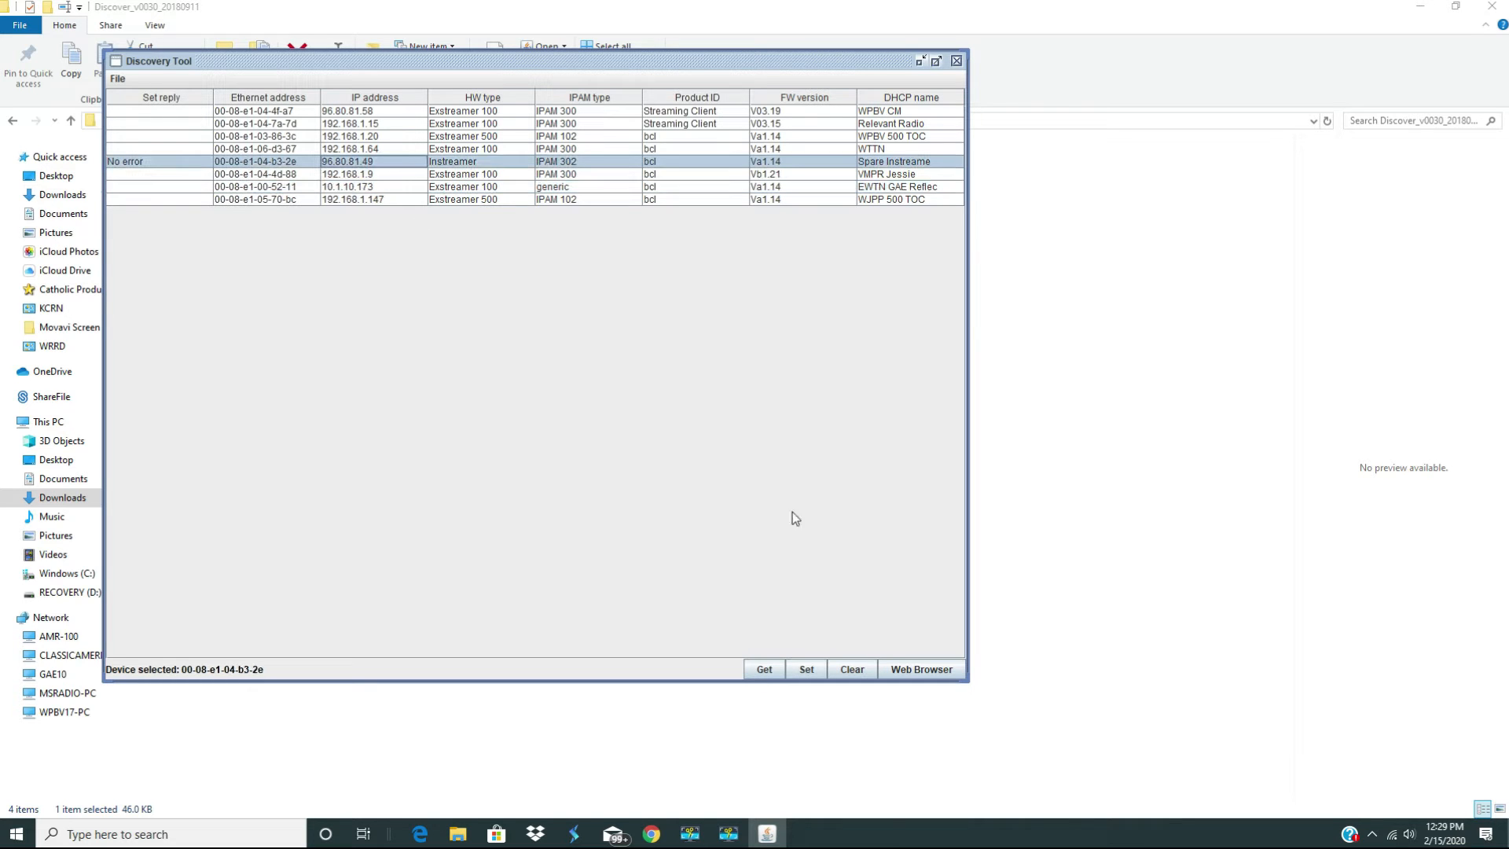
left_click(926, 665)
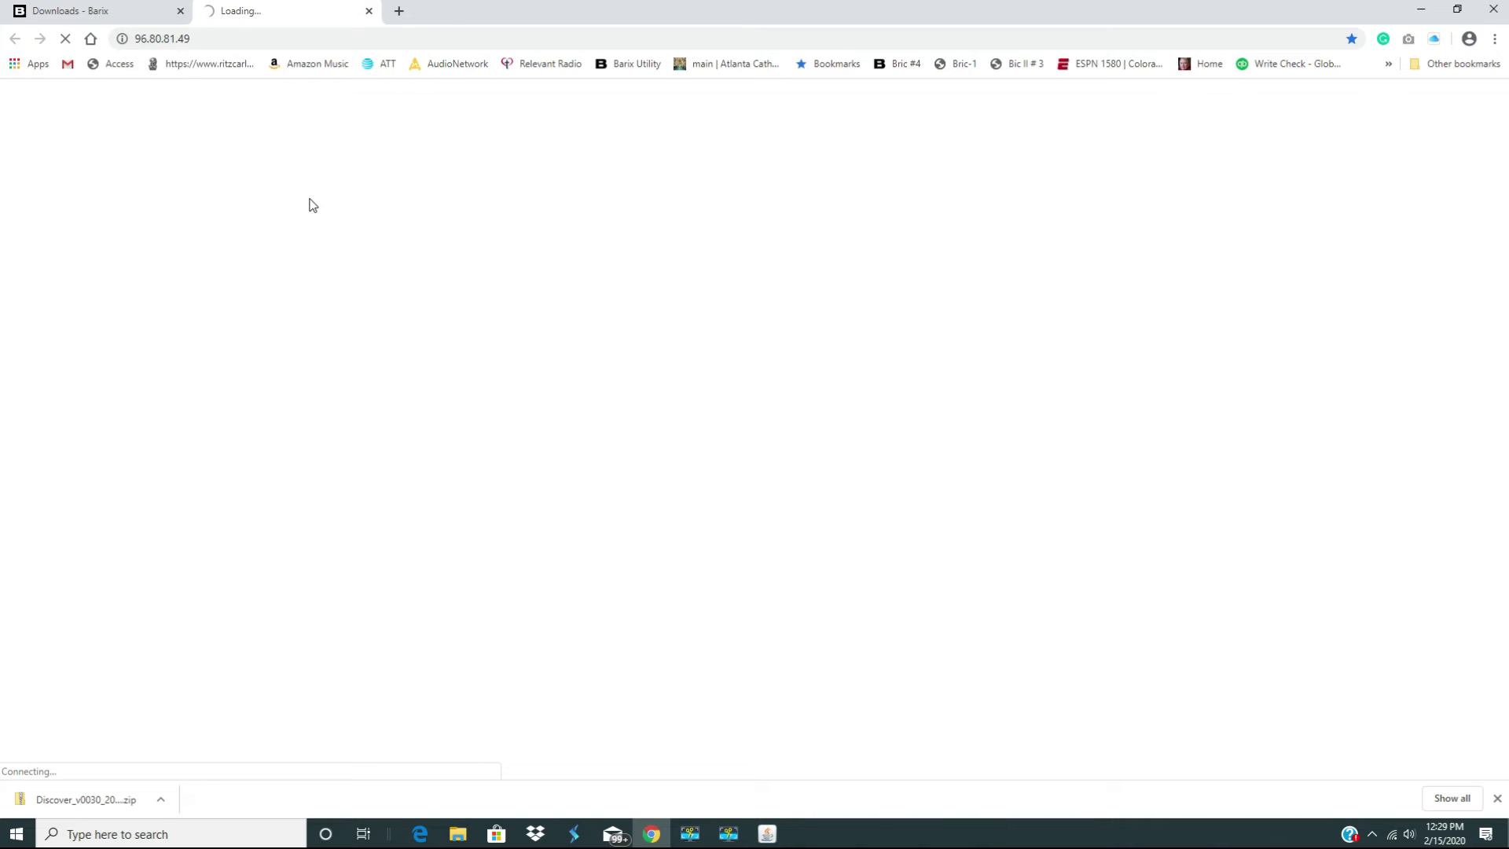
left_click(367, 12)
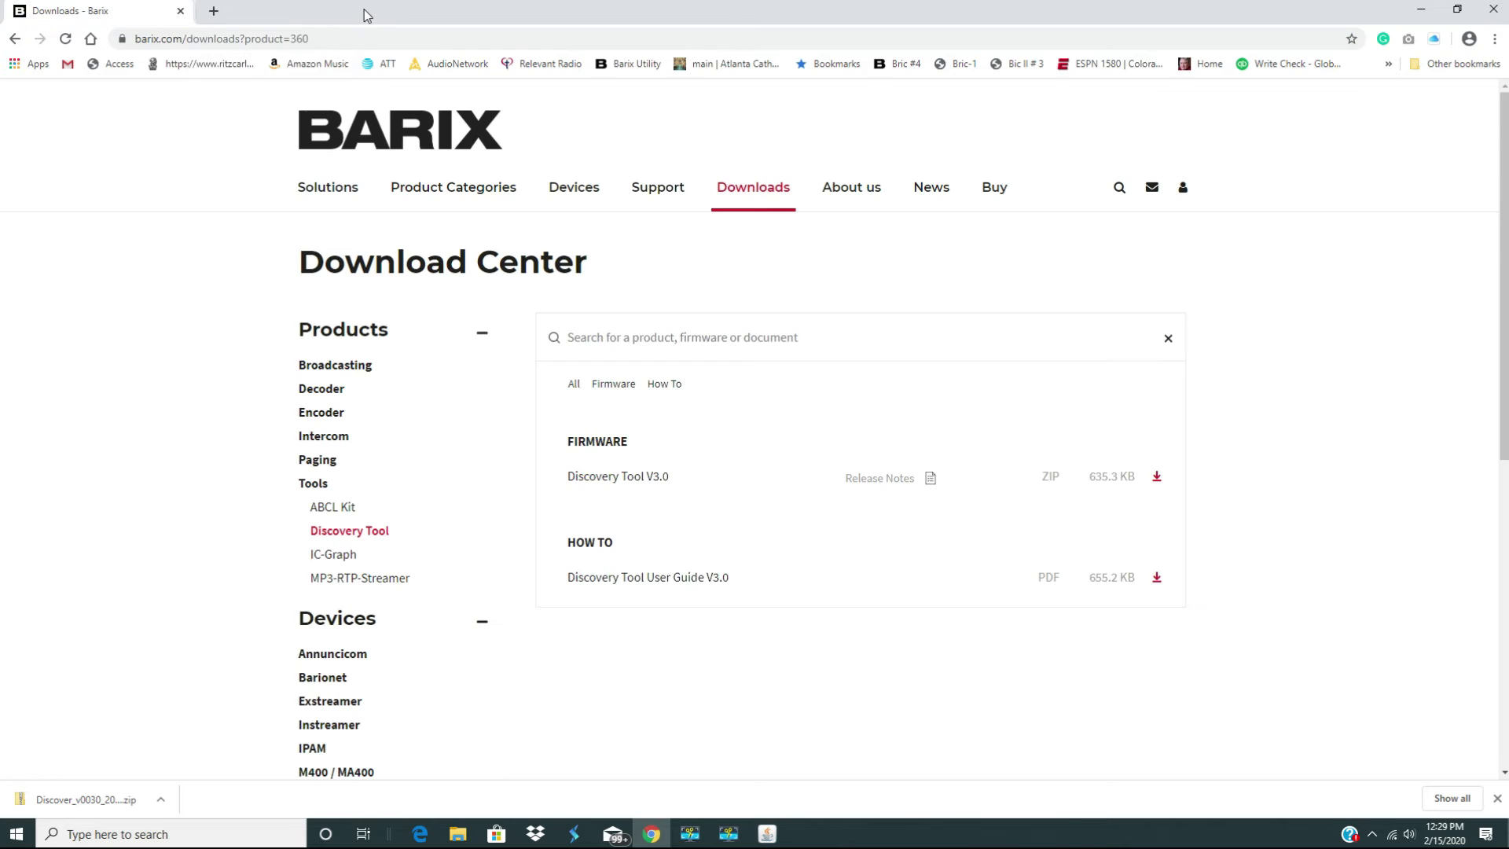
left_click(180, 11)
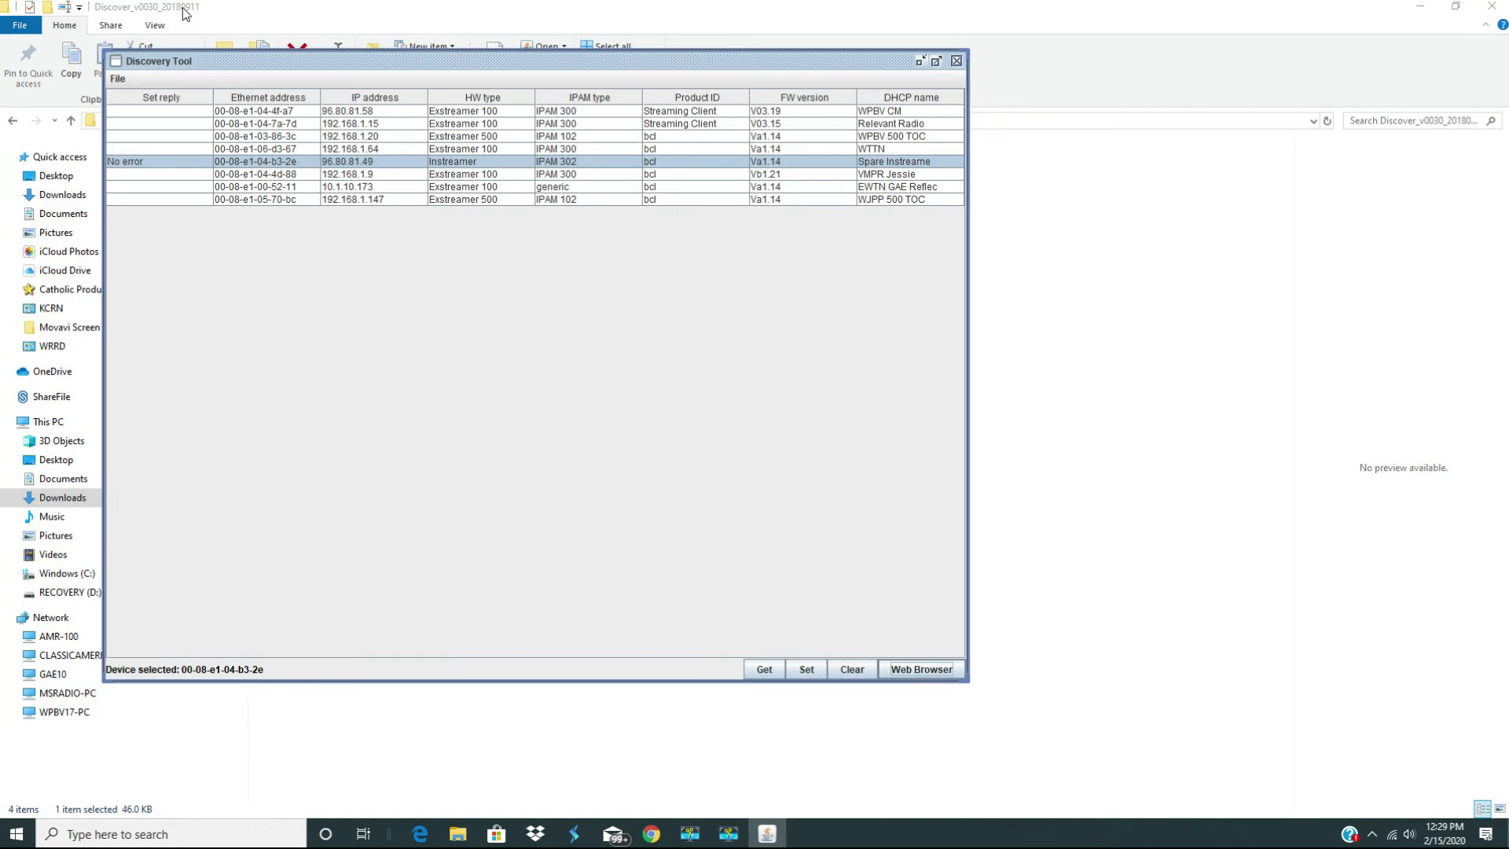
Set the IP address of the Spare Instreame device to 192.168.1.178 and apply it.
double_click(386, 161)
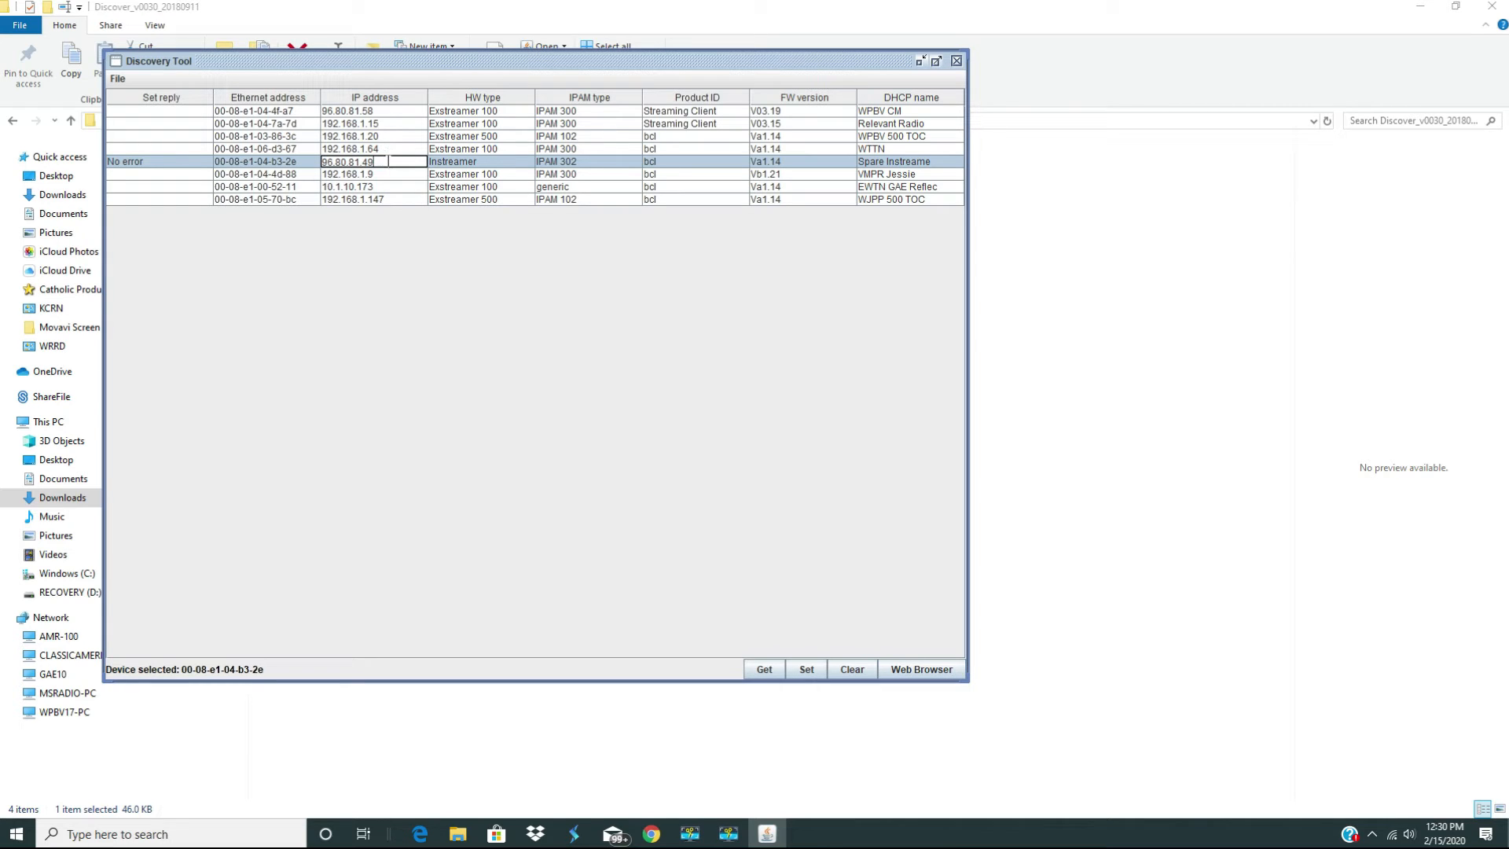
left_click_drag(389, 161, 319, 163)
type("192")
type(".168")
type(".1")
type(".77")
key("BackSpace")
key("BackSpace")
key("BackSpace")
type(".")
type("78")
key("BackSpace")
key("BackSpace")
key("BackSpace")
type(".178")
left_click(810, 673)
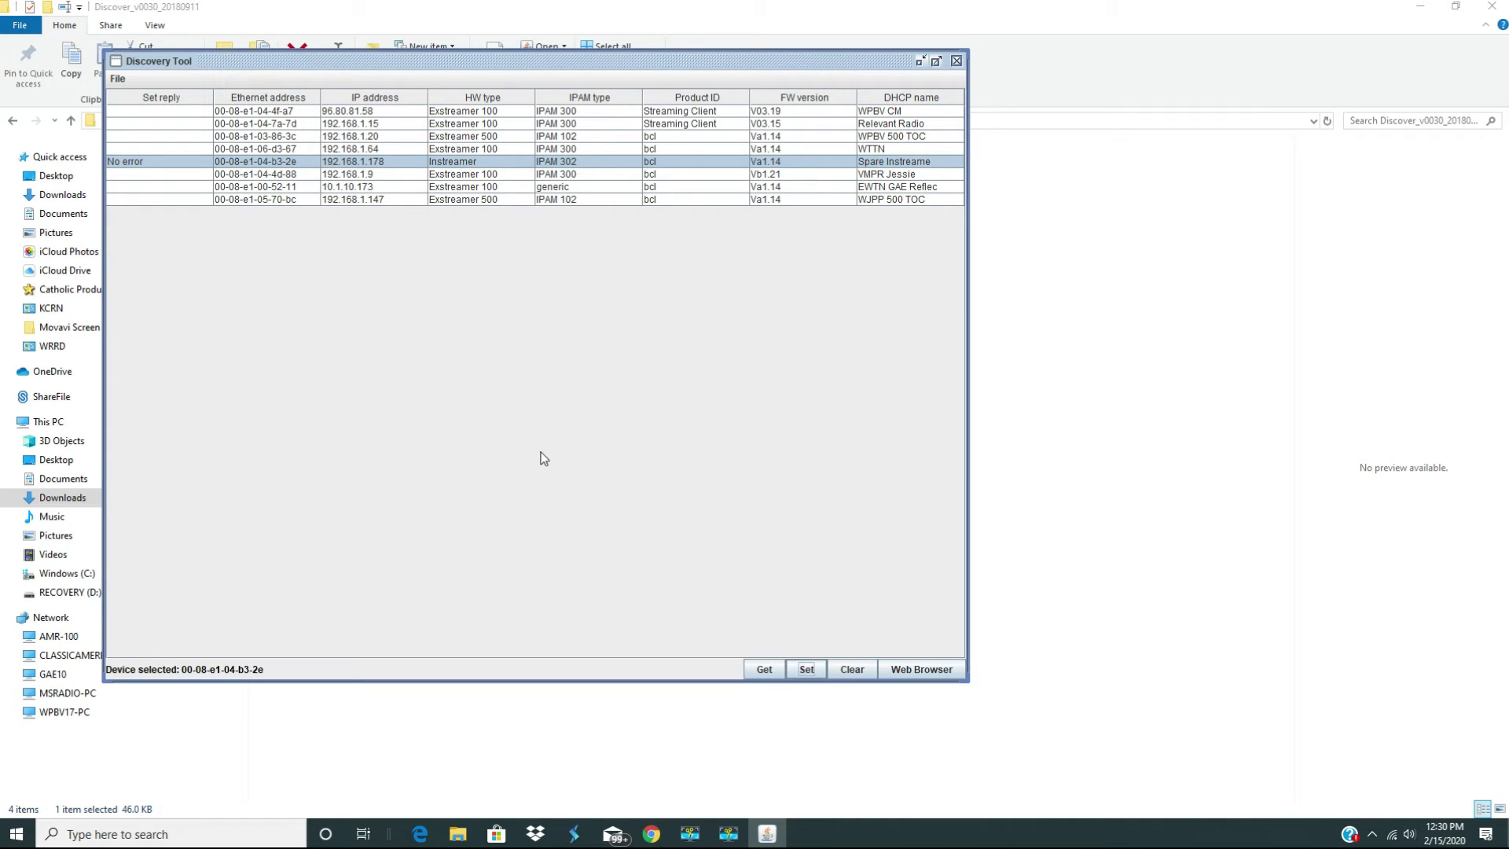
Select the Spare Instreame device and open its web interface at 192.168.1.178 in the browser.
key("Down")
key("Down")
left_click(381, 161)
left_click(926, 672)
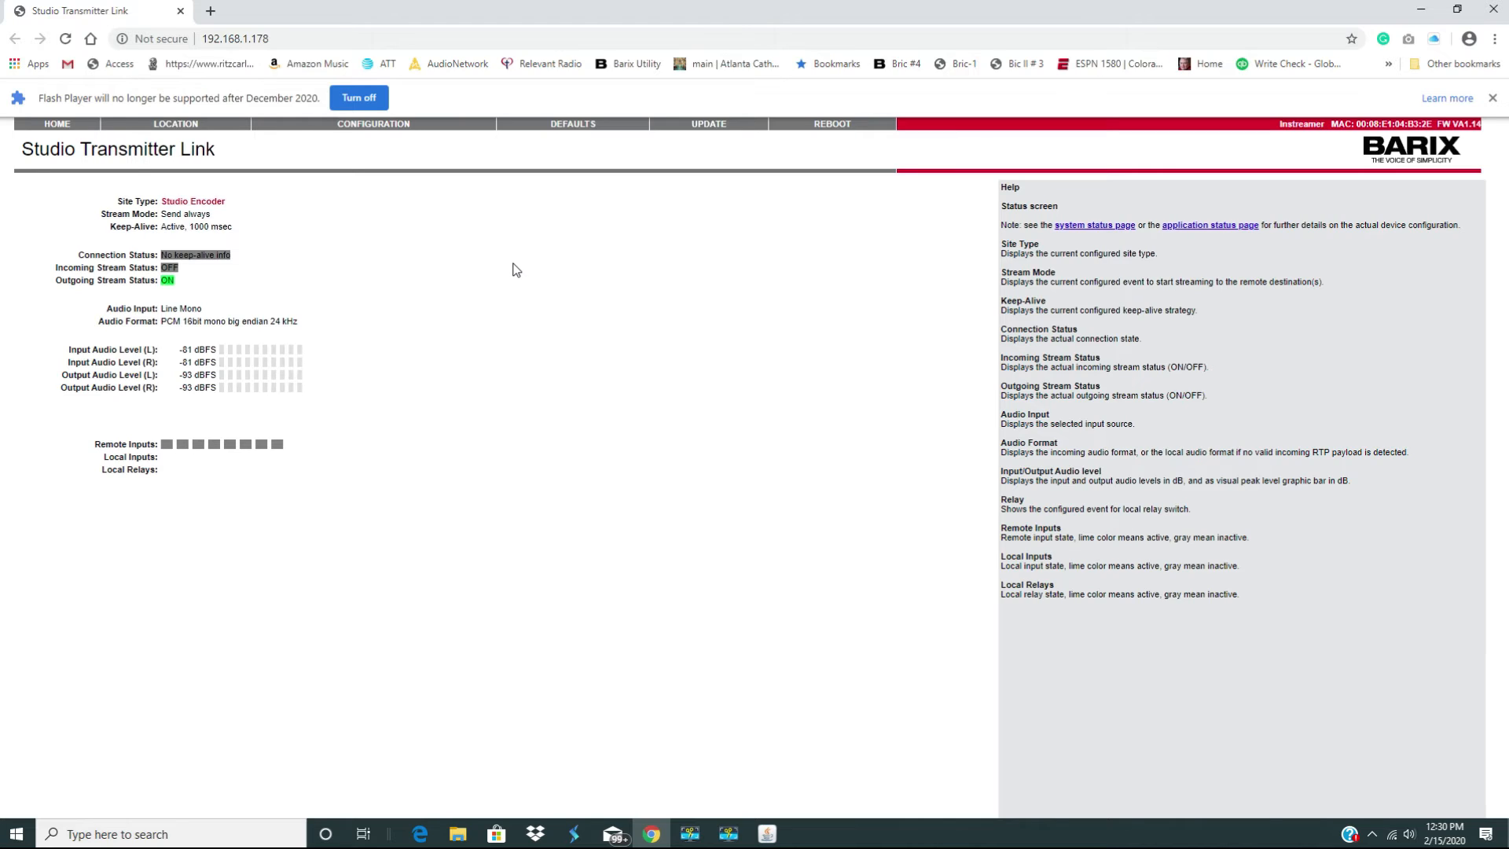
Review the streaming, basic and network settings in the device's configuration.
left_click(370, 131)
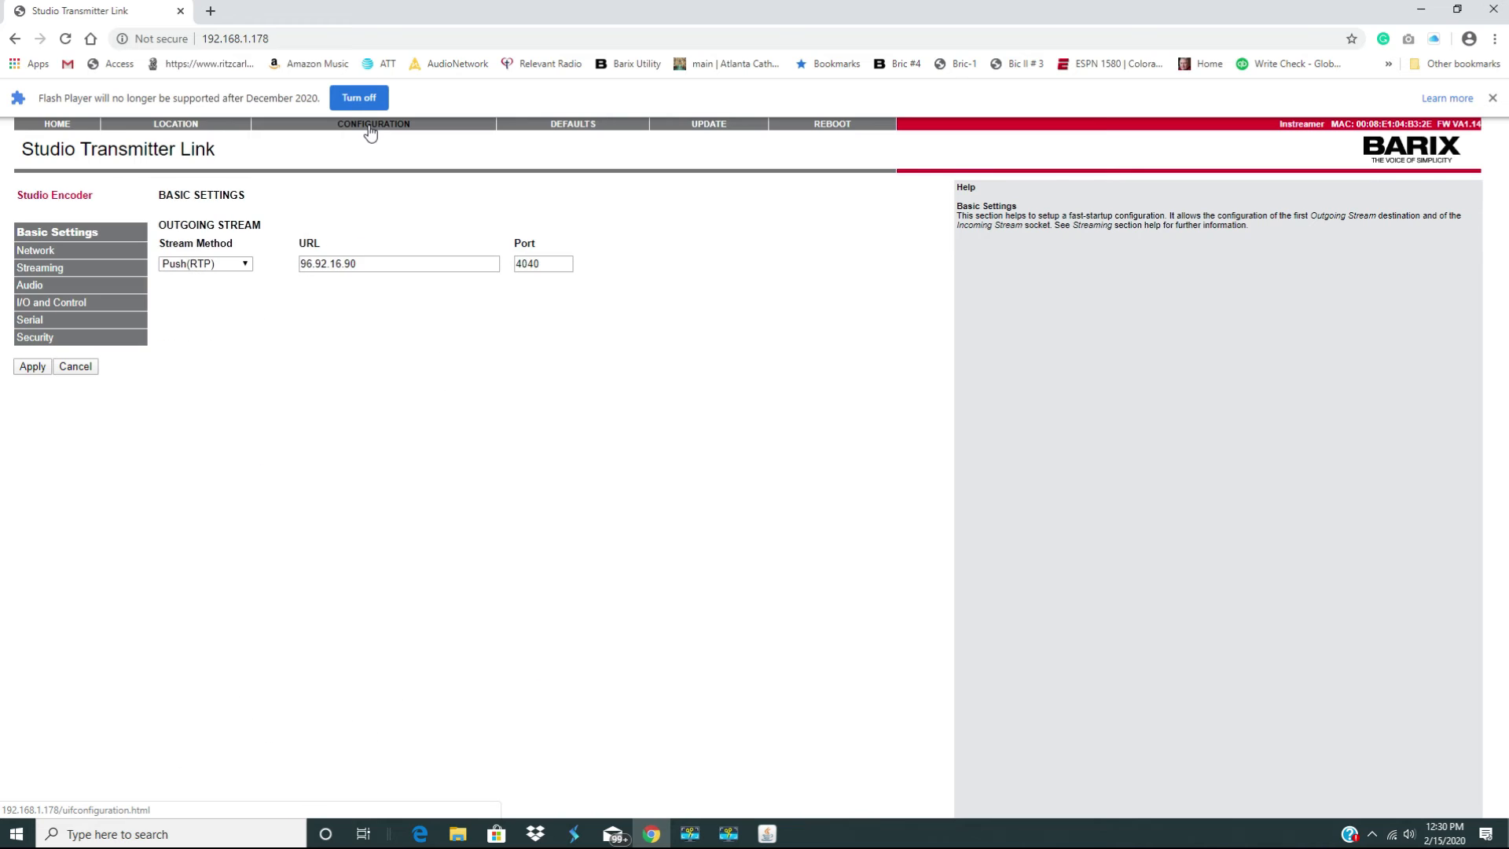
left_click(51, 269)
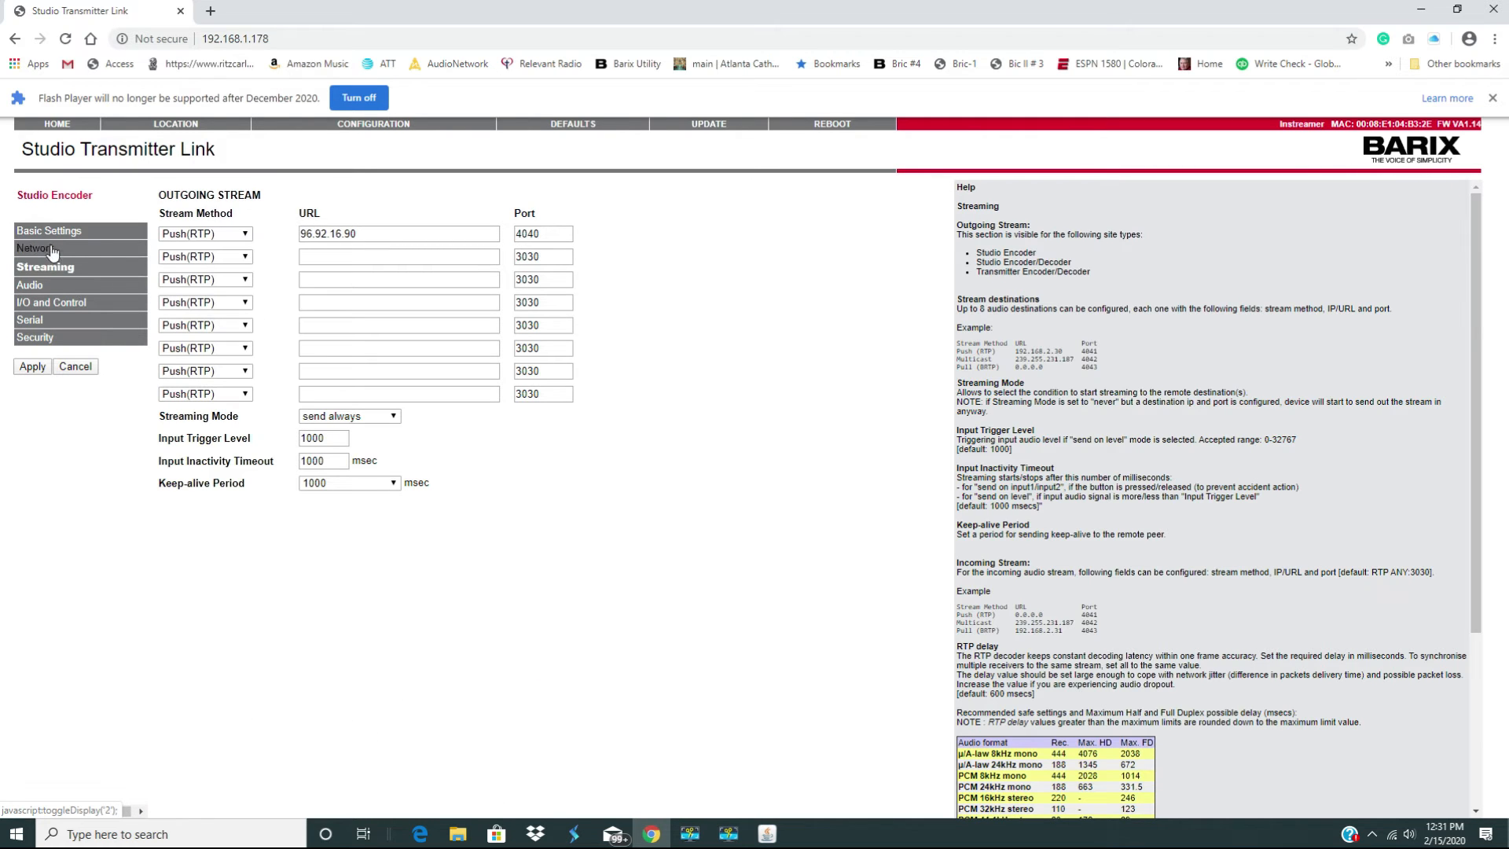
left_click(62, 232)
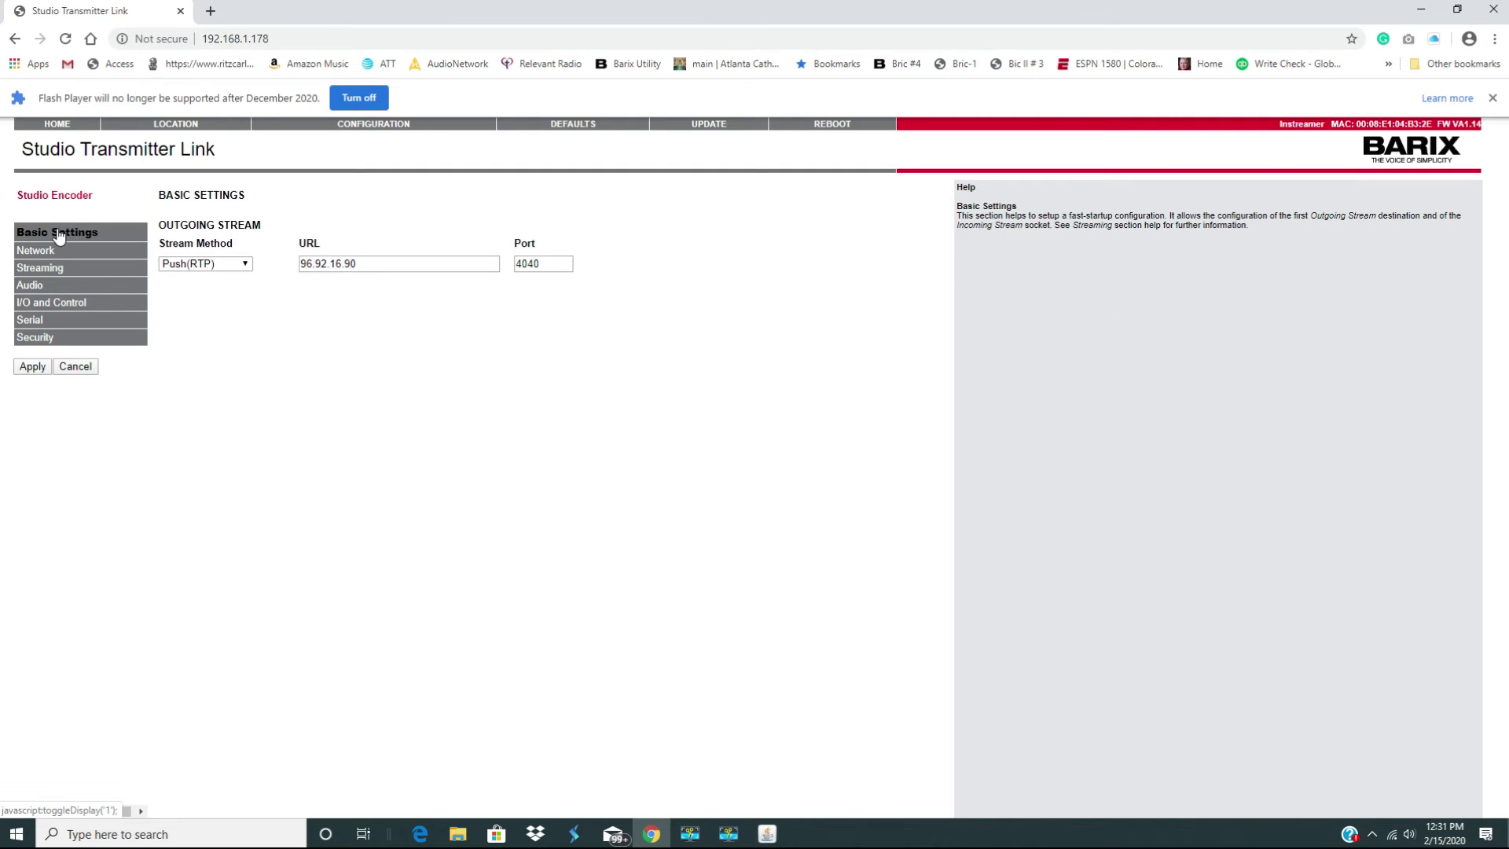
left_click(44, 250)
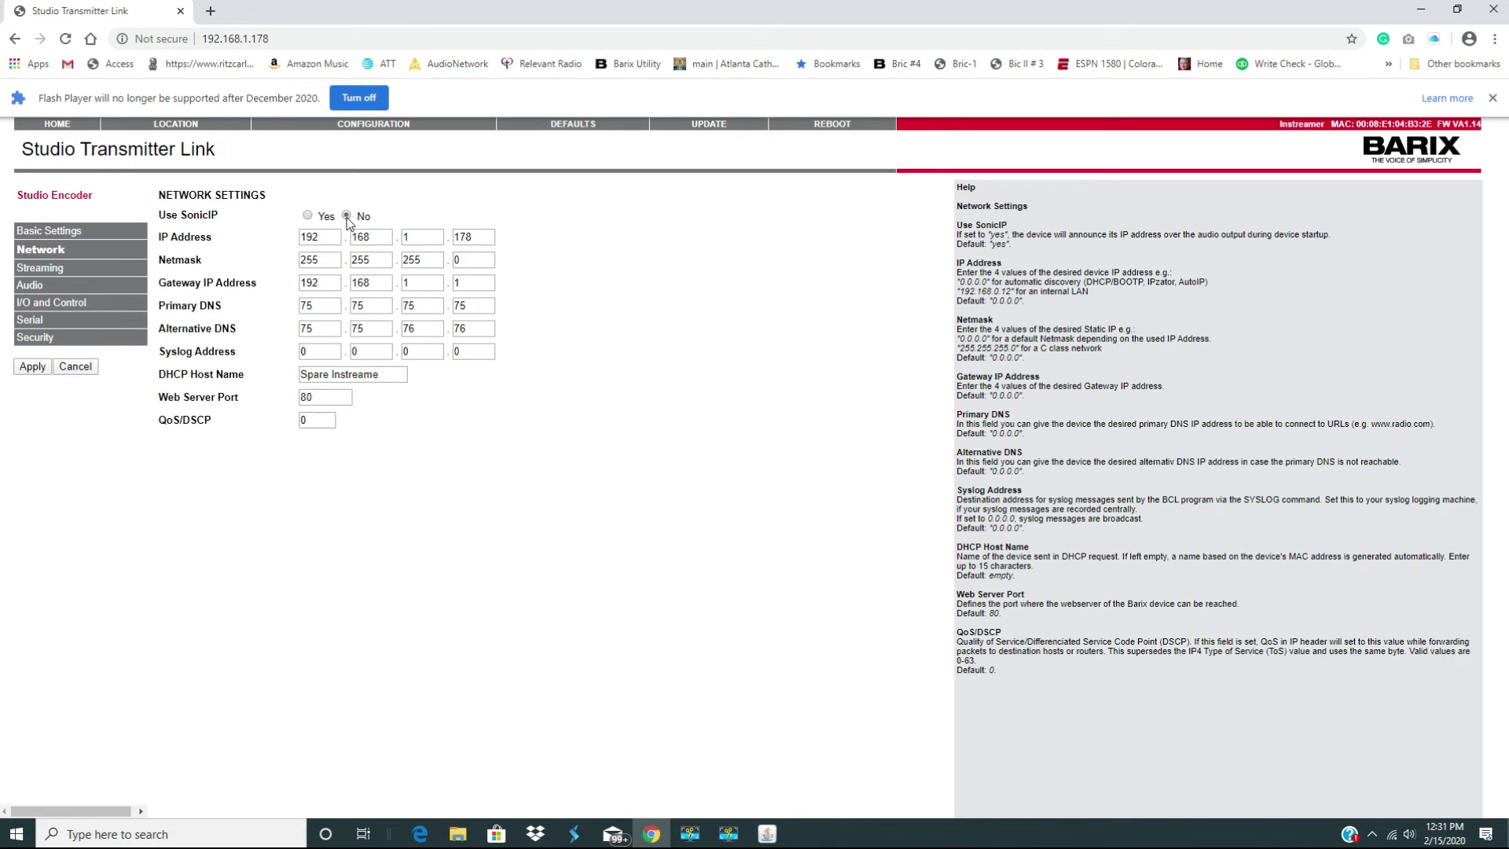
Apply the network settings with SonicIP set to No, and reopen the configuration to check the streaming and network settings.
left_click(32, 367)
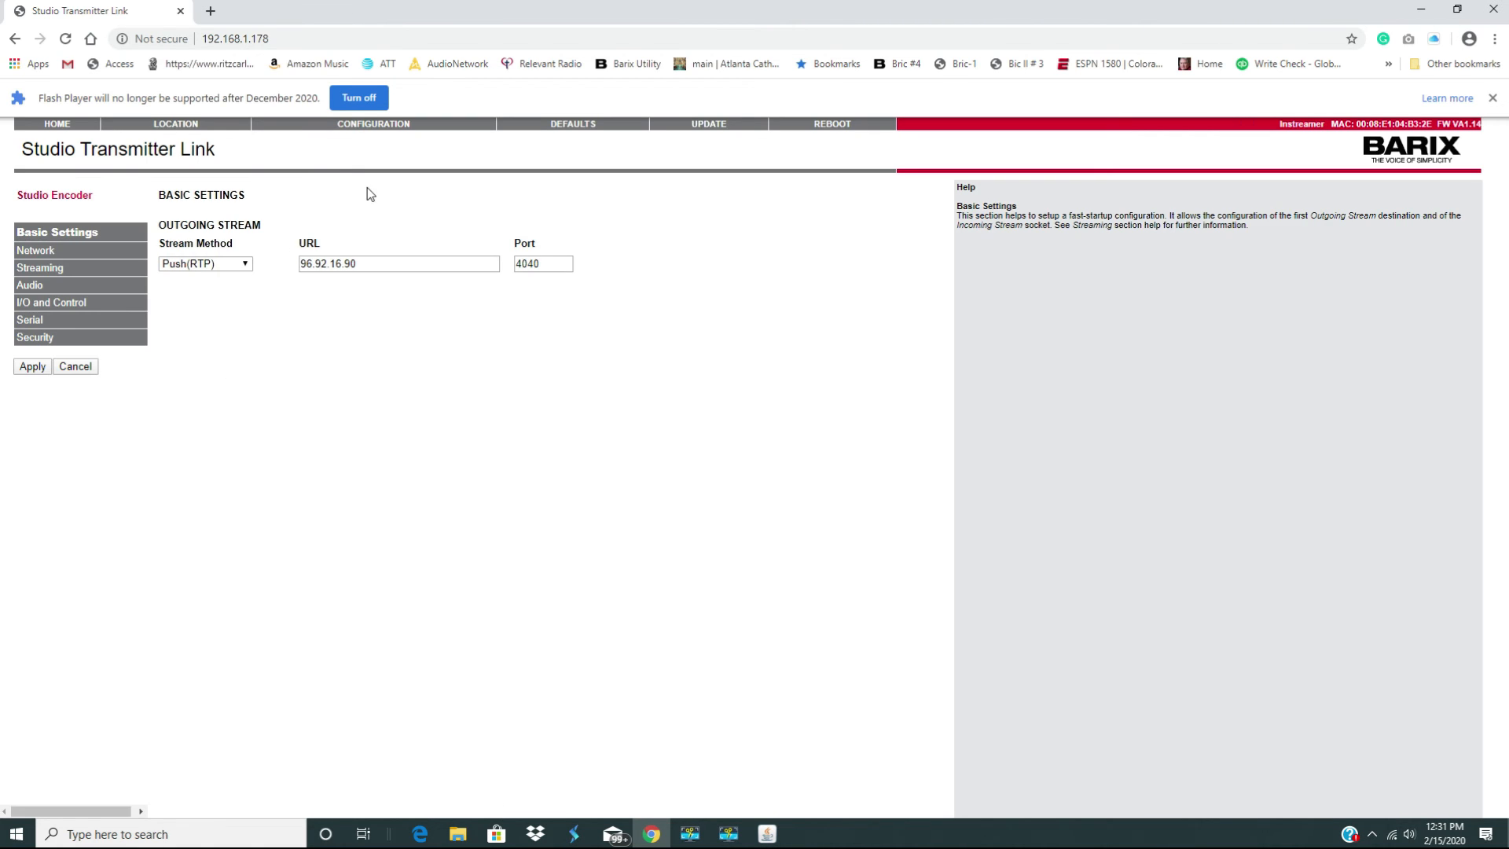
left_click(370, 126)
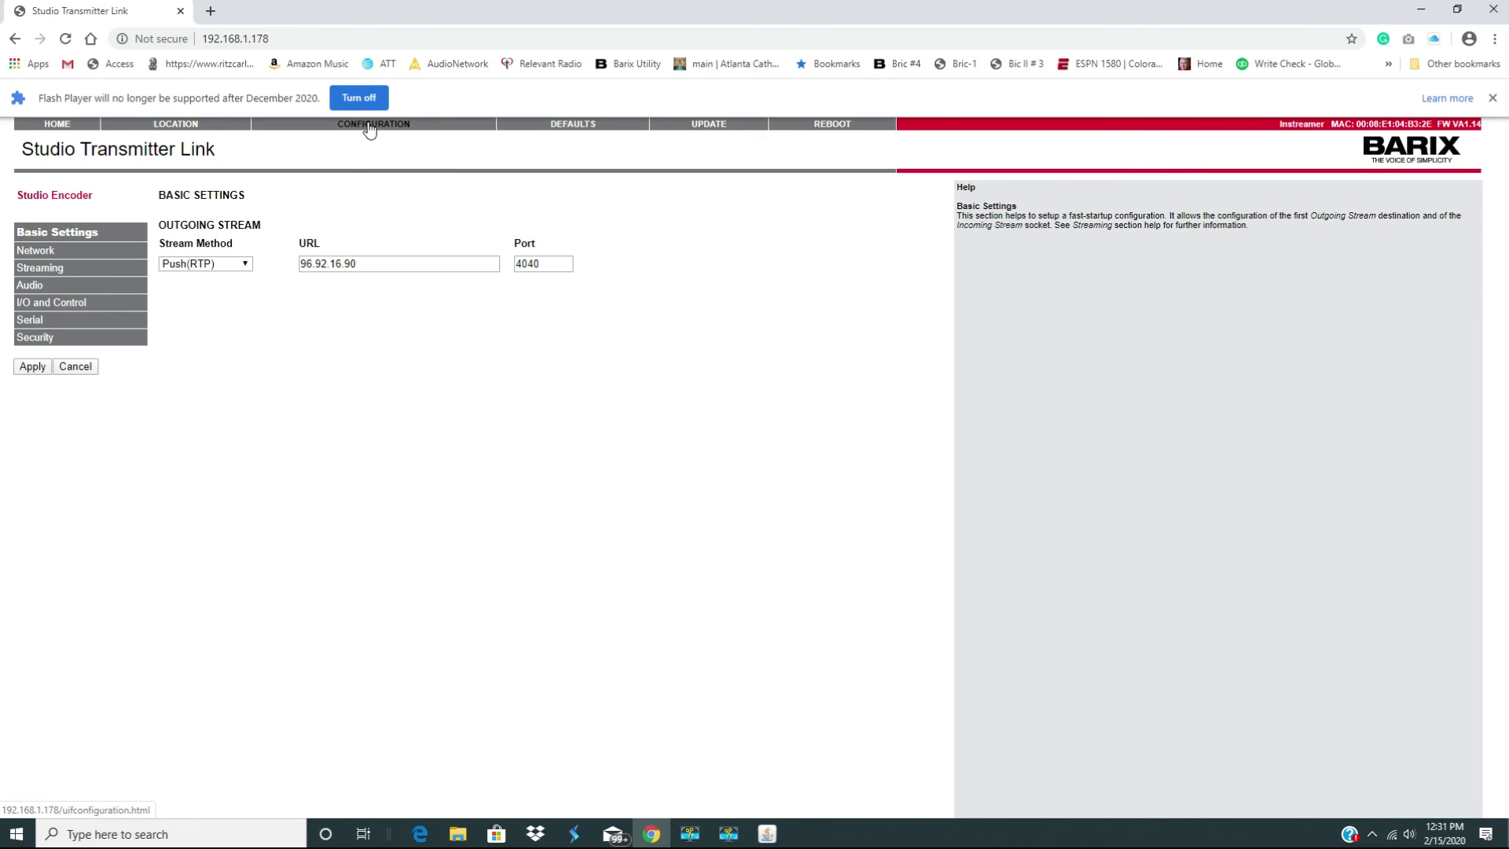
left_click(45, 267)
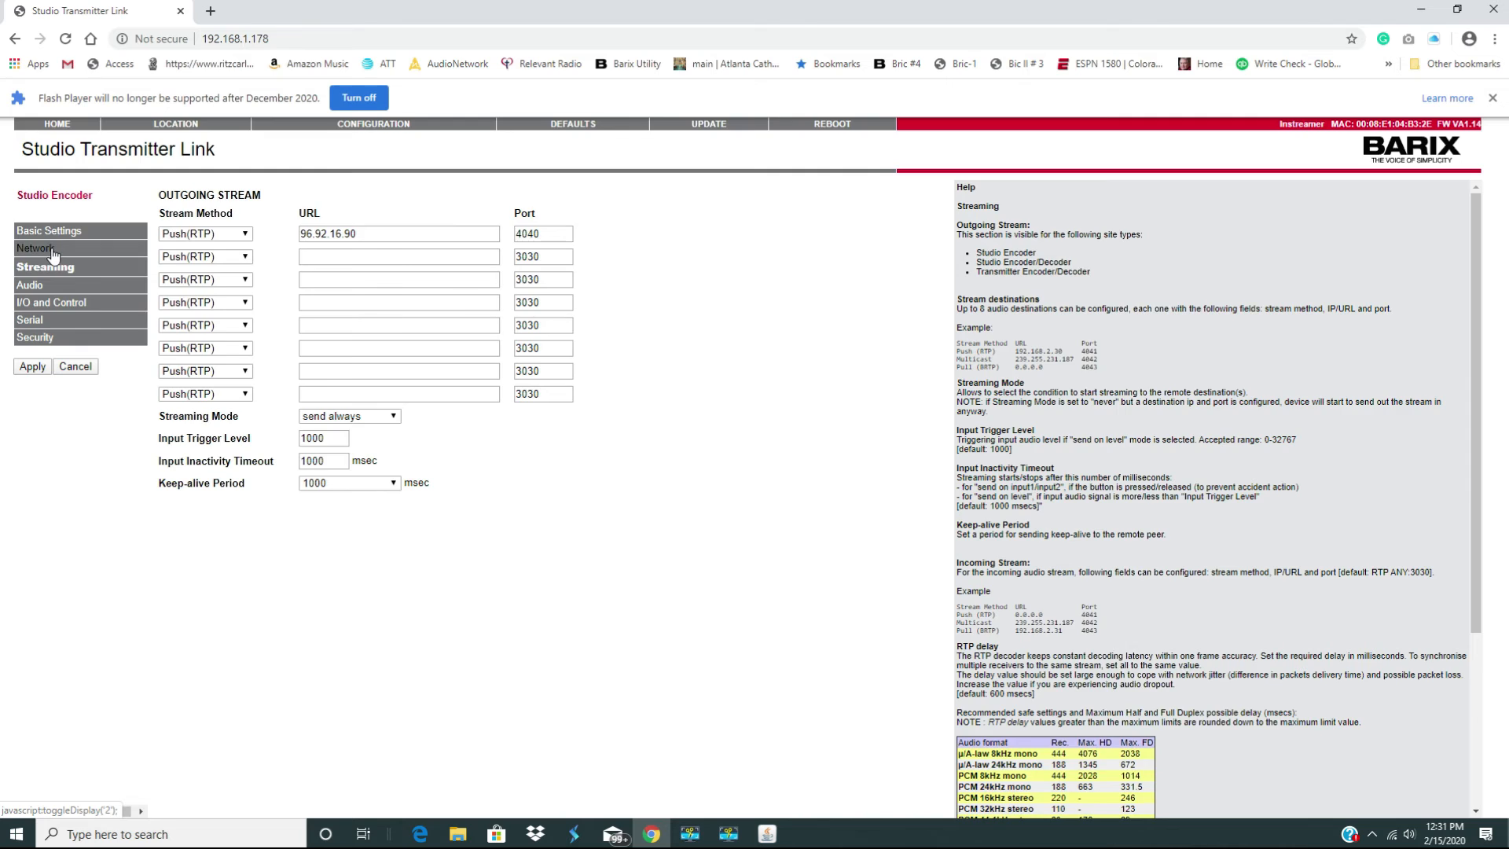
left_click(43, 249)
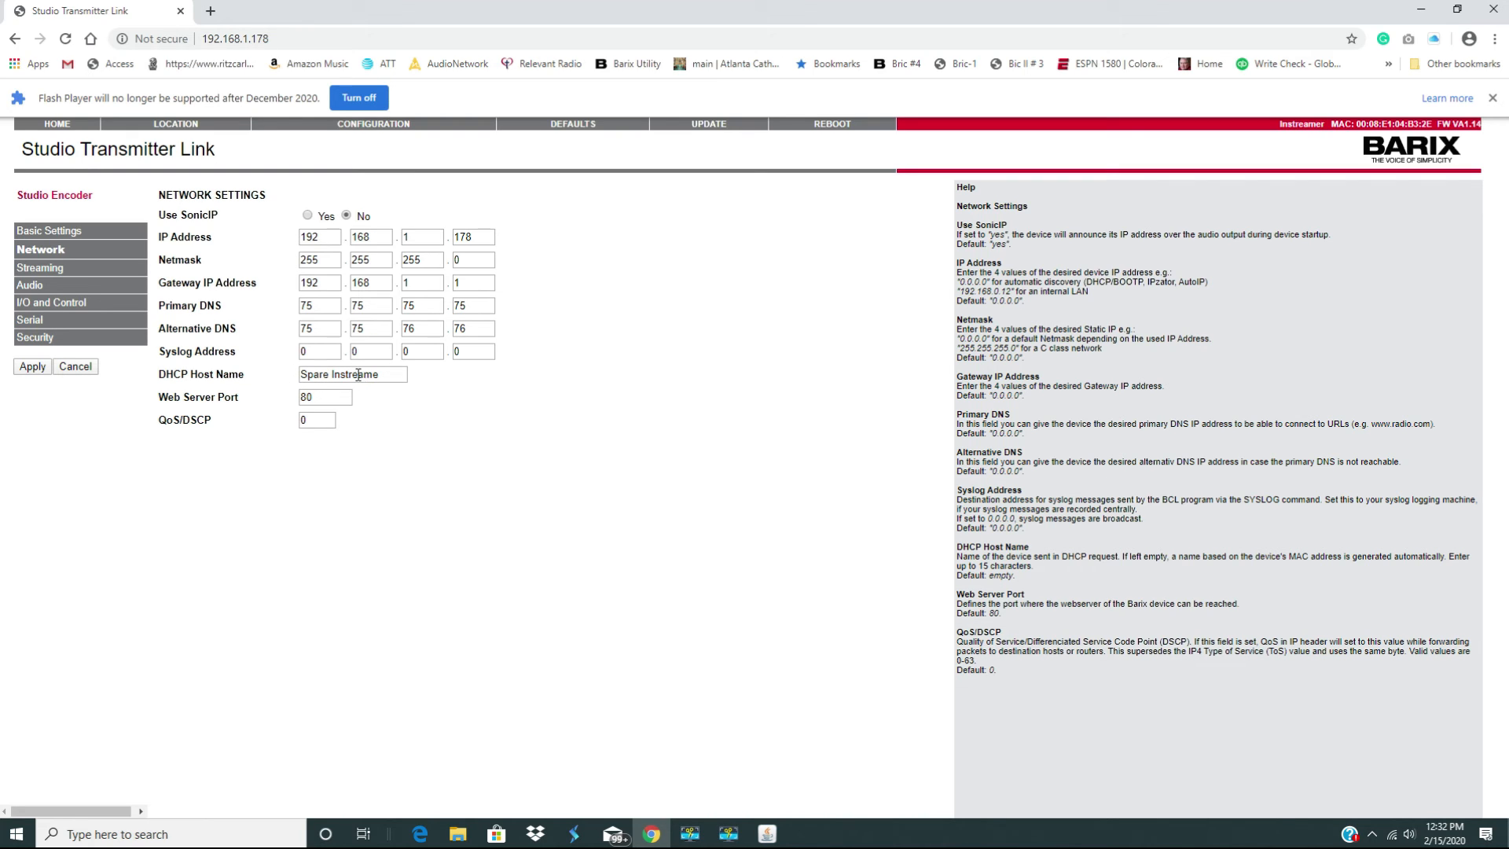
Close the device's web page, and clear and rescan the device list in the Discovery Tool.
left_click(184, 10)
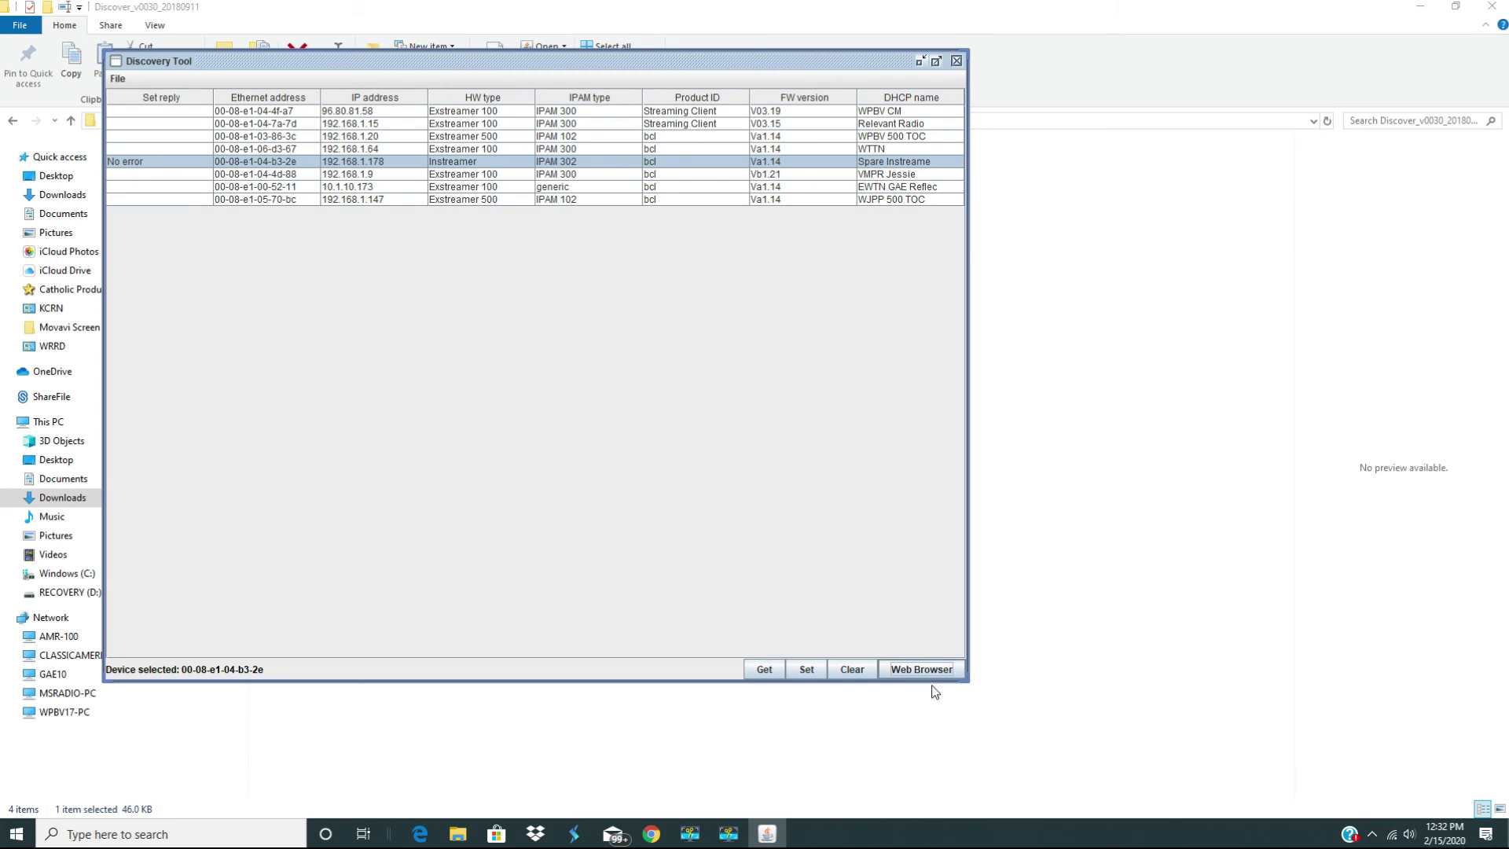
left_click(850, 670)
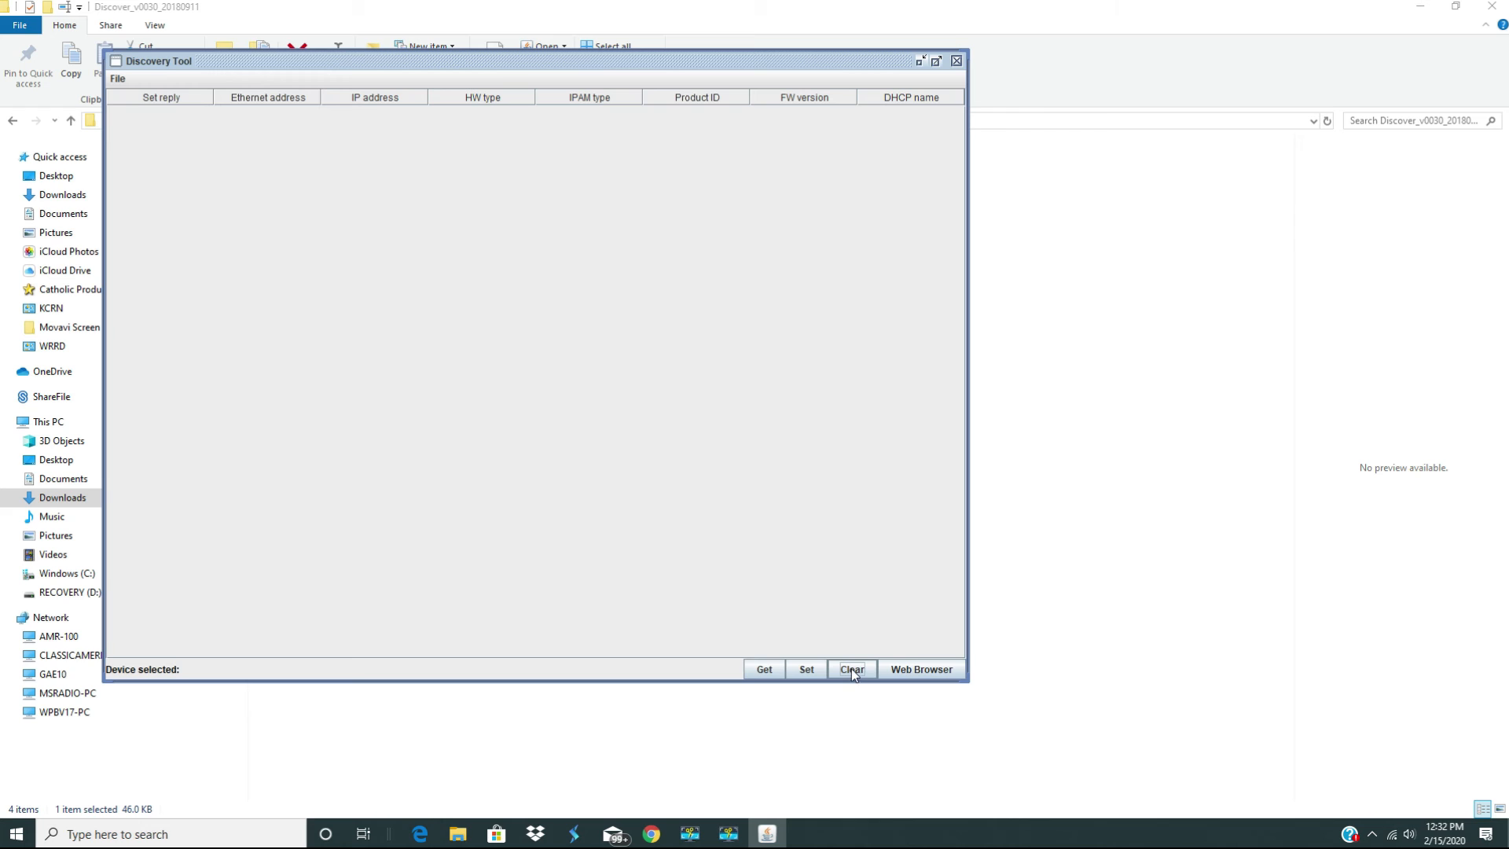
left_click(762, 670)
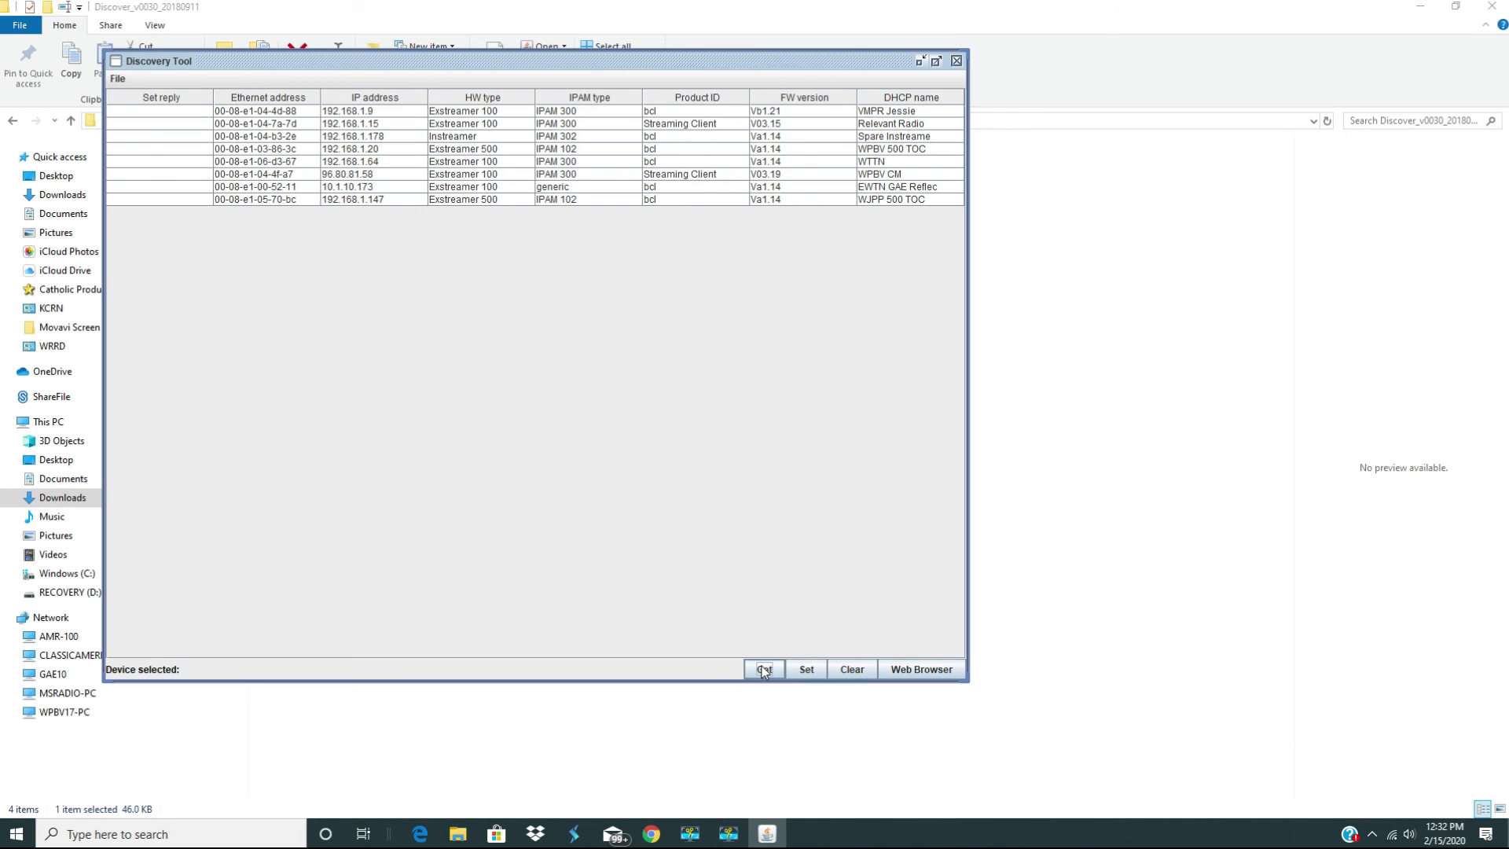